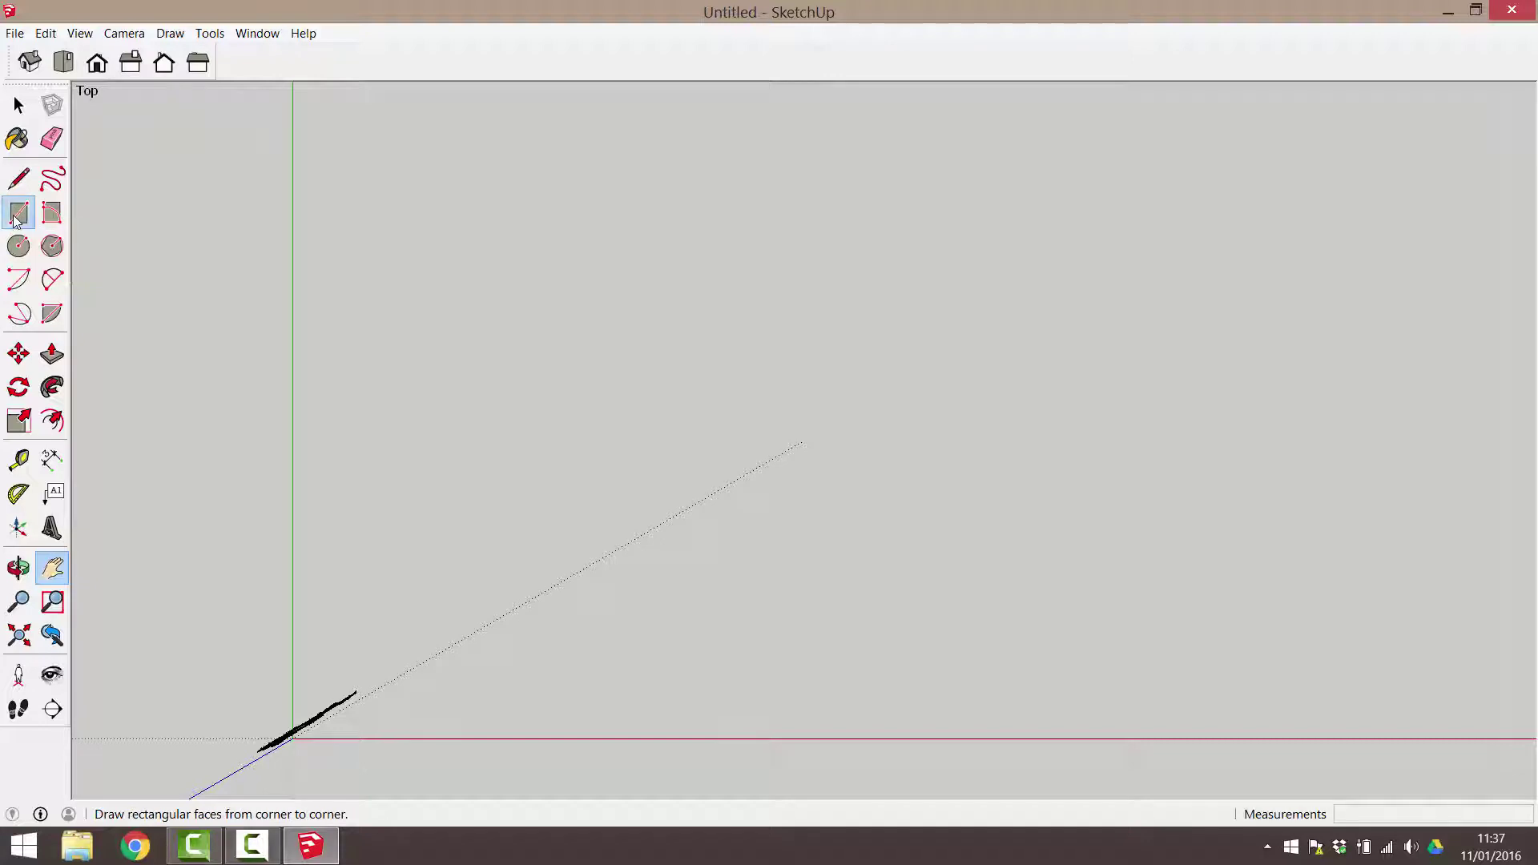
Step: Draw a 5000 by 3000 mm rectangle on the ground in the top view
{"action": "left_click", "coordinate": [17, 215]}
{"action": "left_click", "coordinate": [451, 206]}
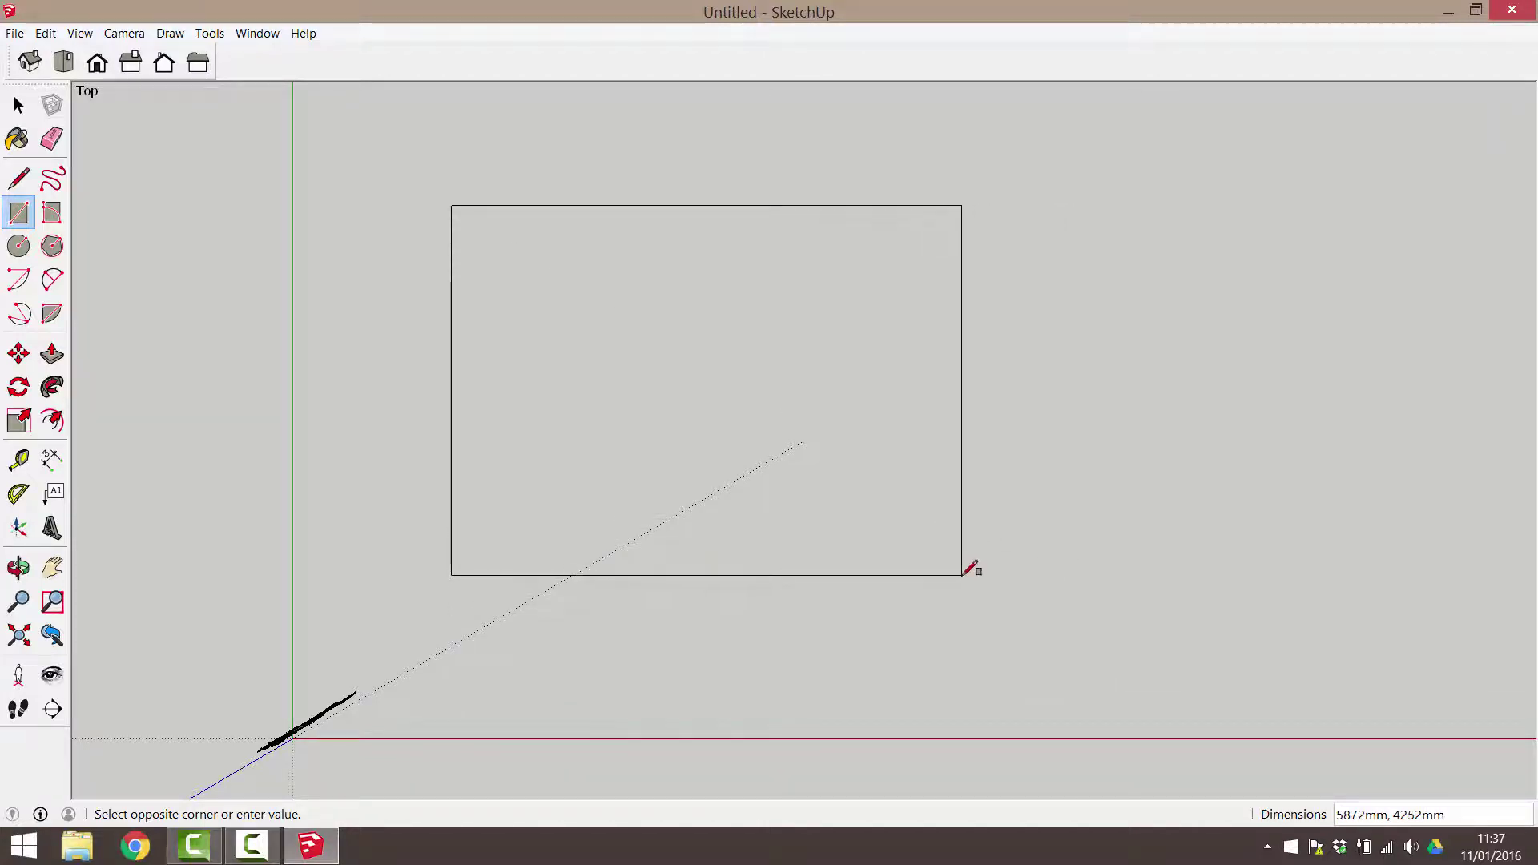
{"action": "type", "text": "5000"}
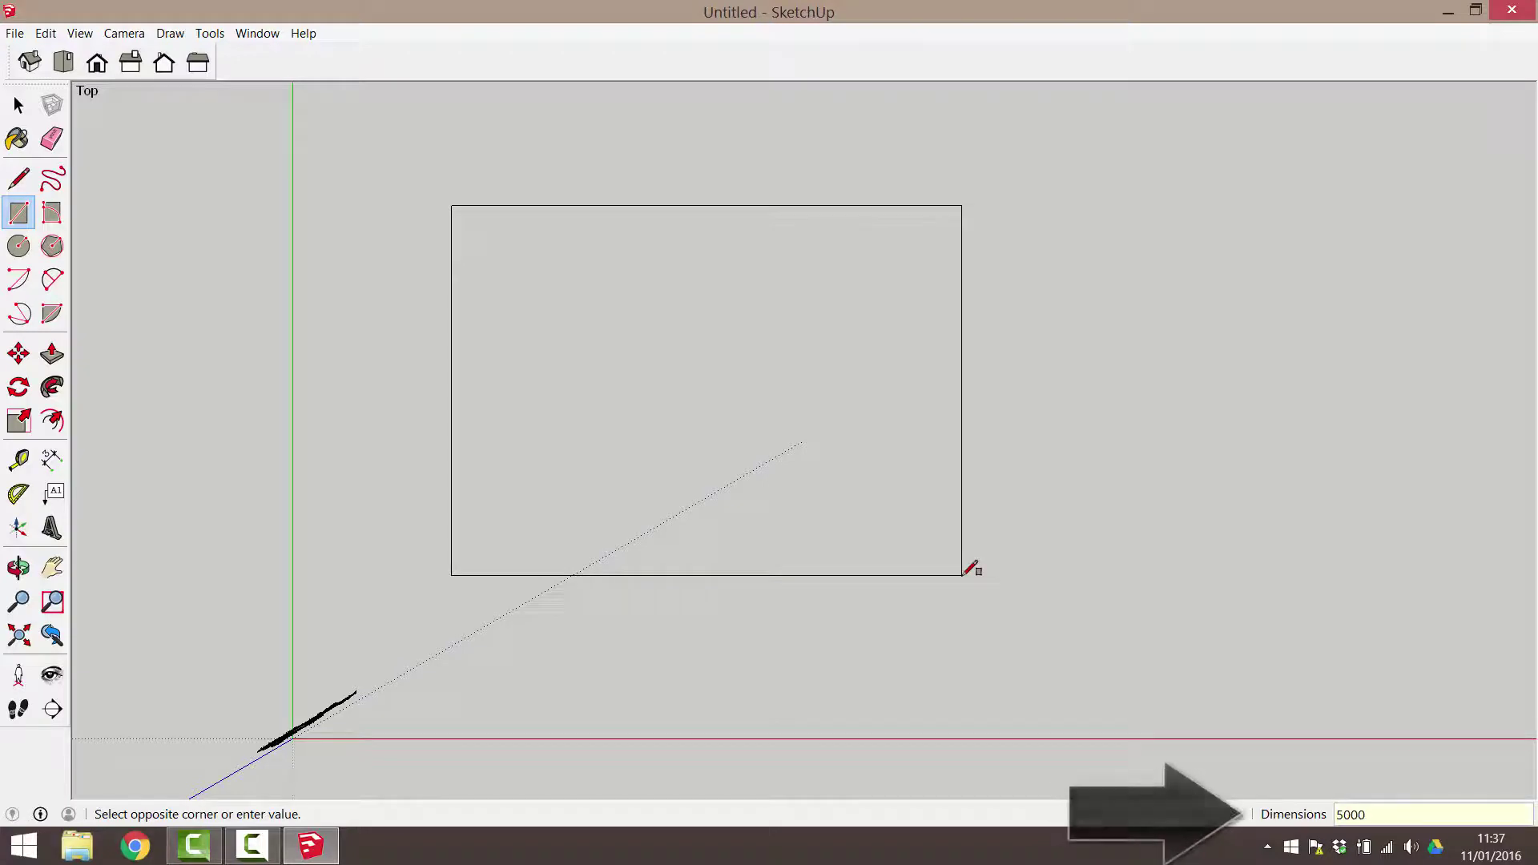
{"action": "type", "text": ",3"}
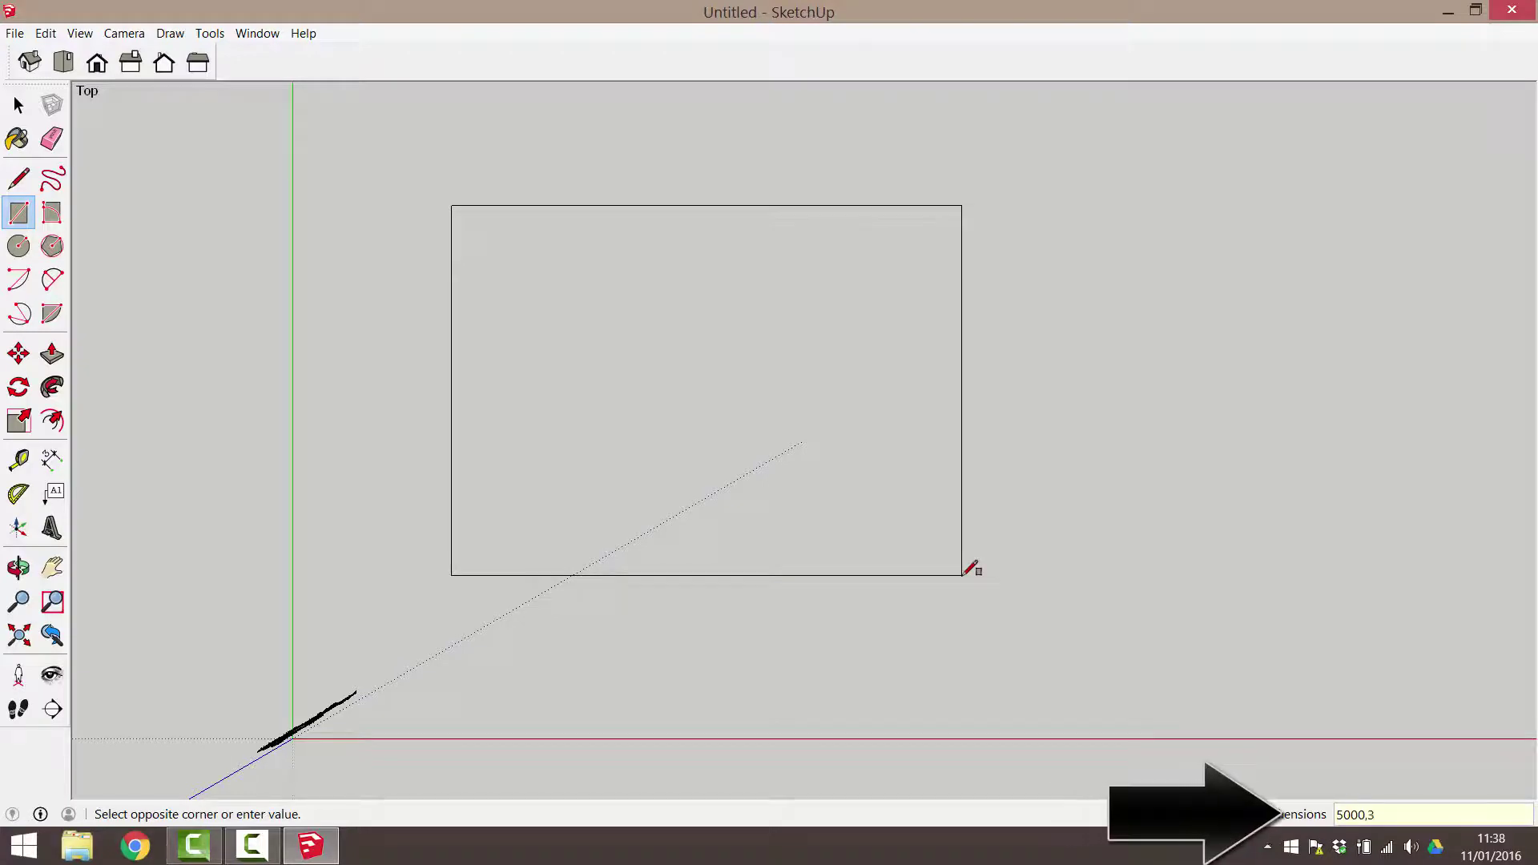
{"action": "type", "text": "000"}
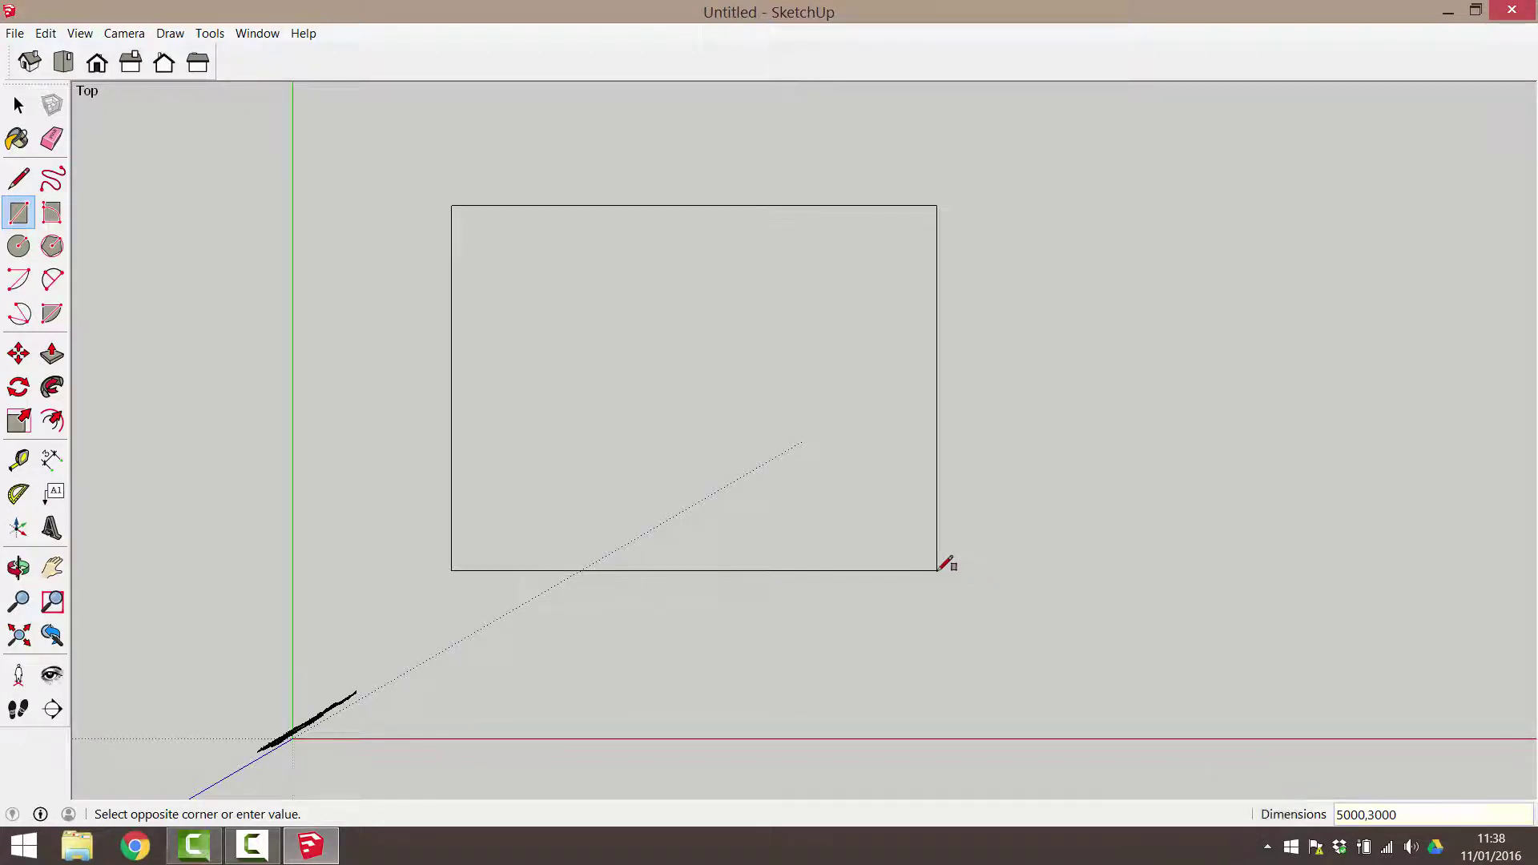
{"action": "key", "text": "Return"}
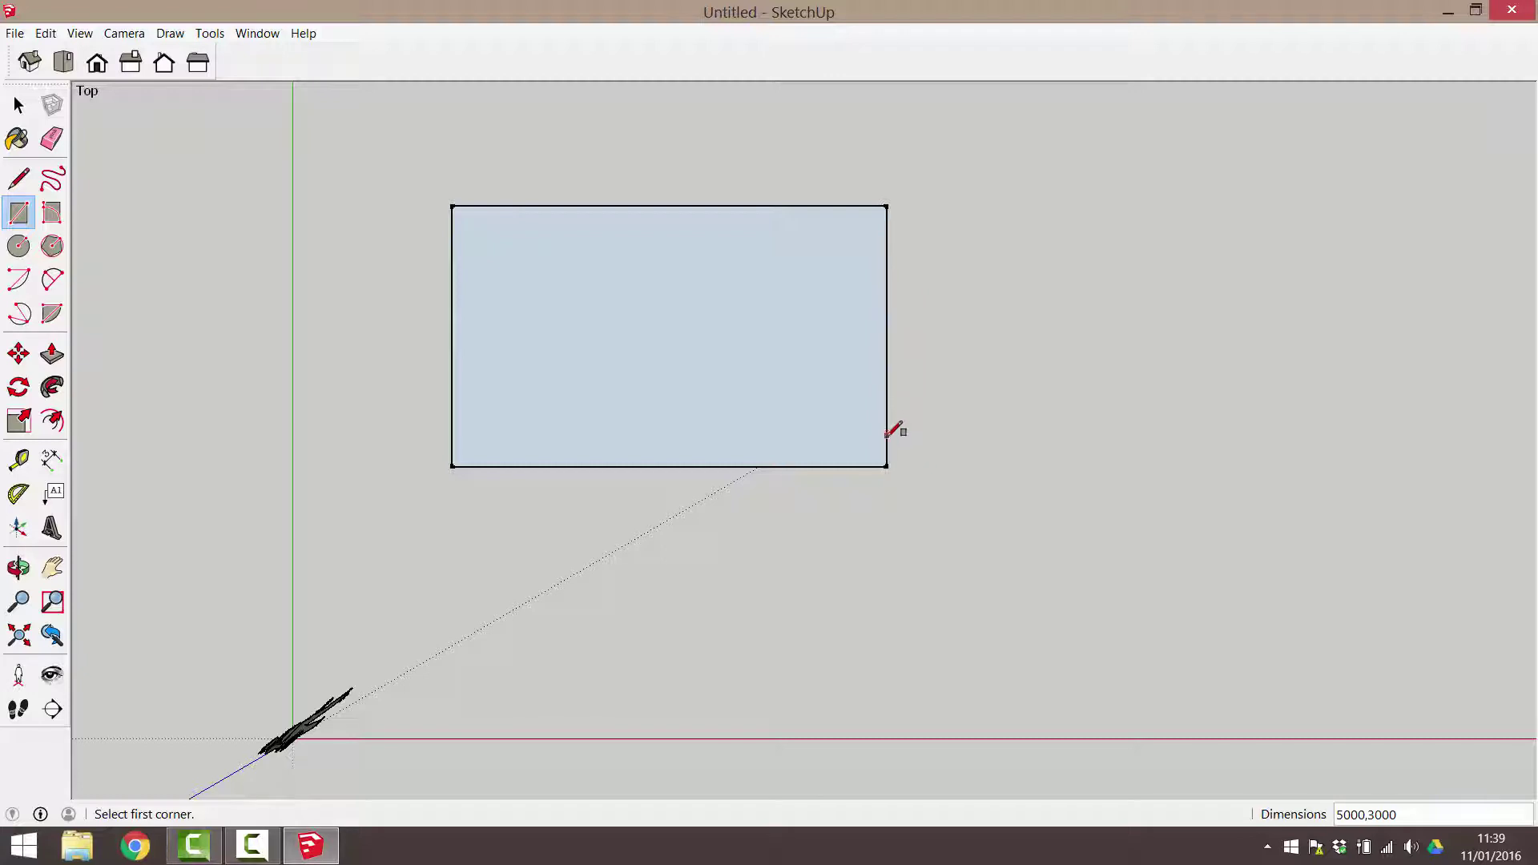
Step: Extrude the rectangle upward 600 mm with Push/Pull to form a solid block
{"action": "key", "text": "o"}
{"action": "left_click_drag", "start_coordinate": [841, 508], "coordinate": [750, 226]}
{"action": "middle_click_drag", "start_coordinate": [750, 226], "coordinate": [730, 370]}
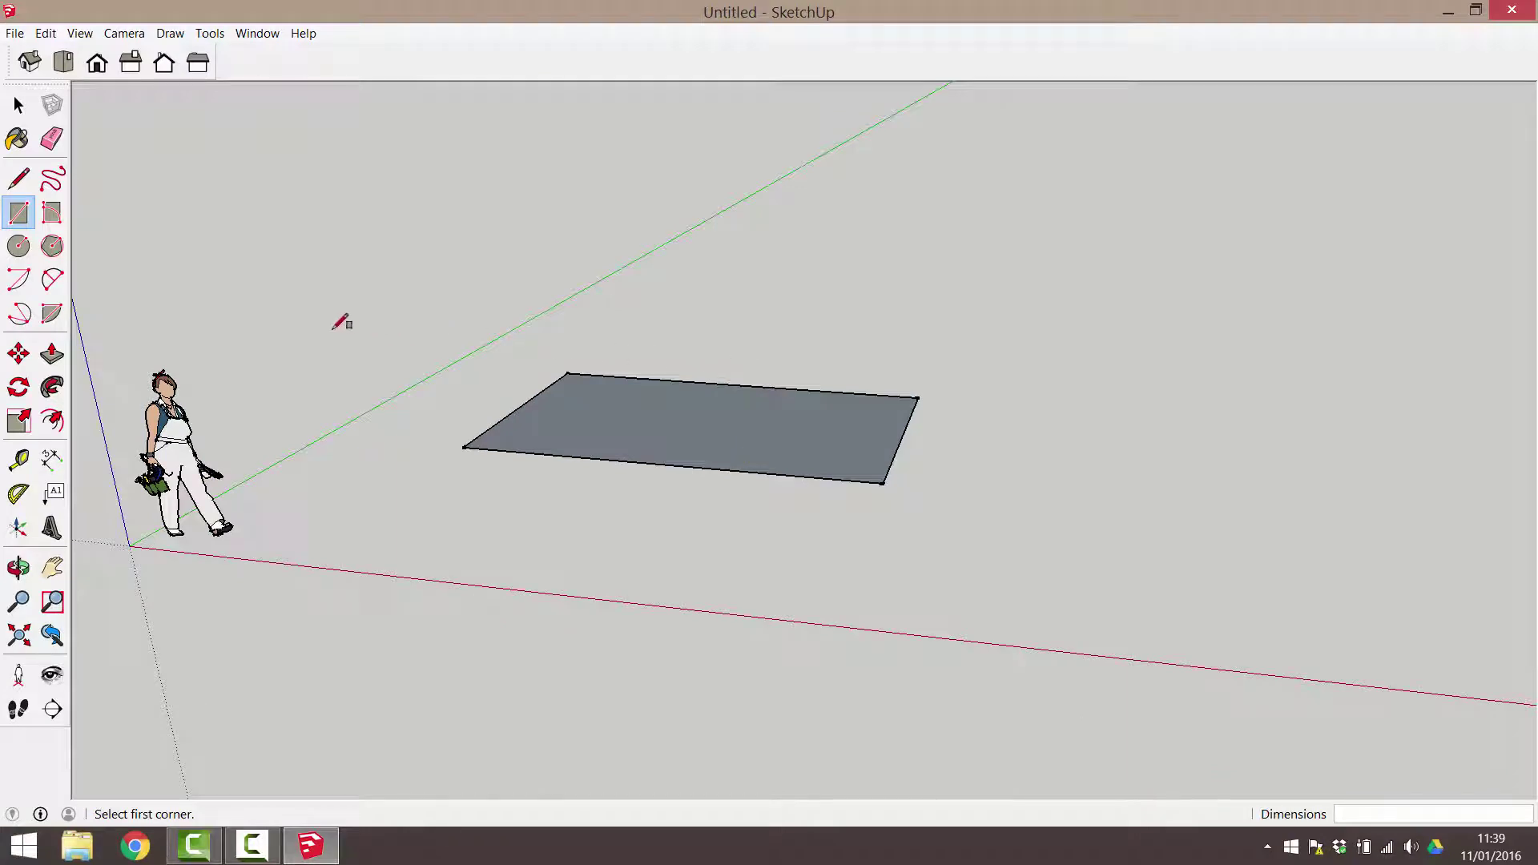
{"action": "left_click", "coordinate": [50, 354]}
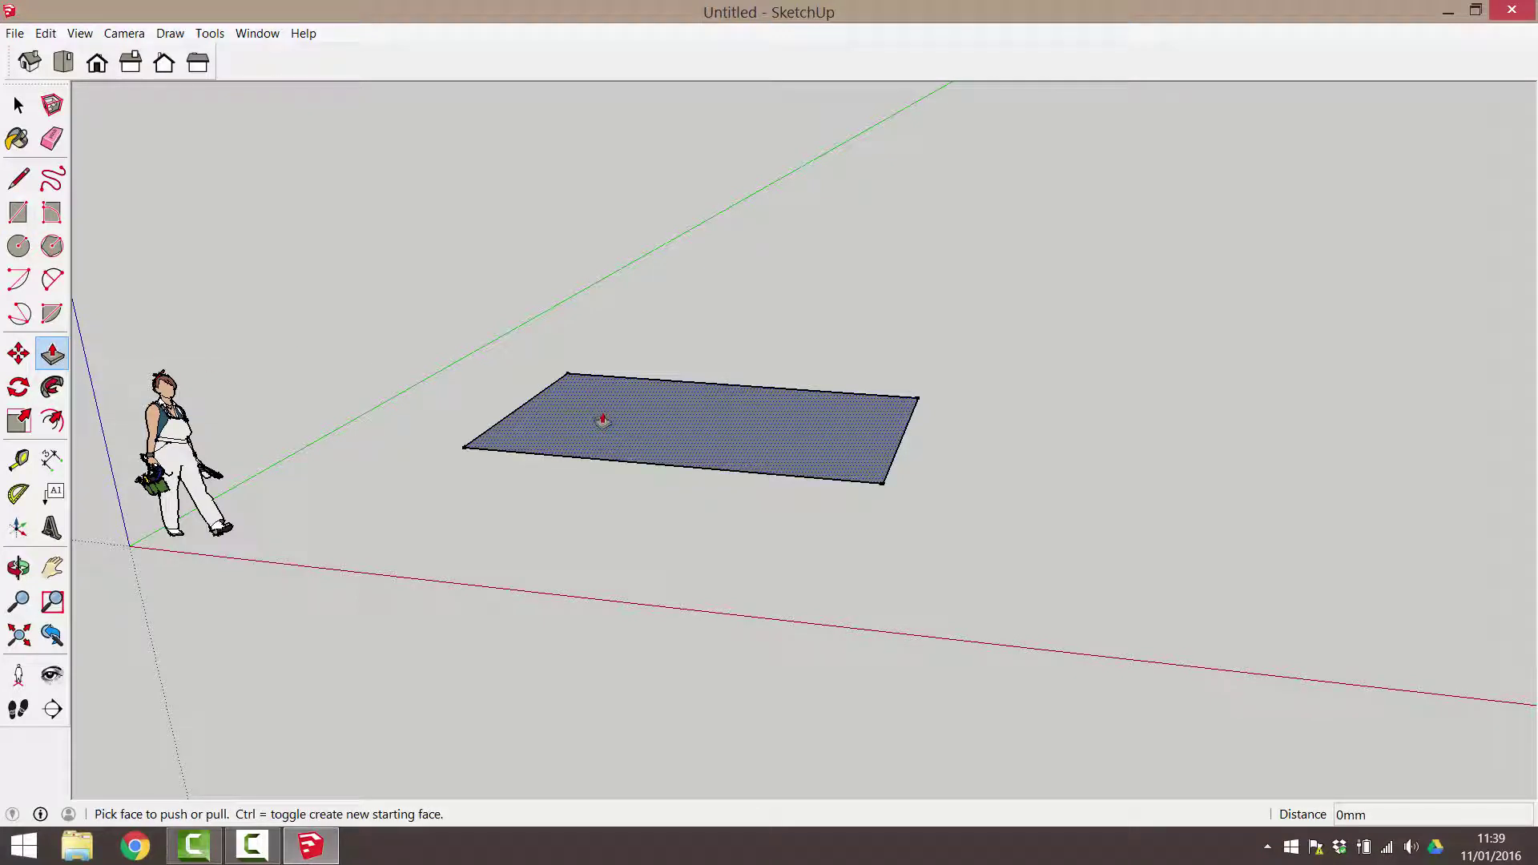
{"action": "left_click_drag", "start_coordinate": [602, 420], "coordinate": [602, 244]}
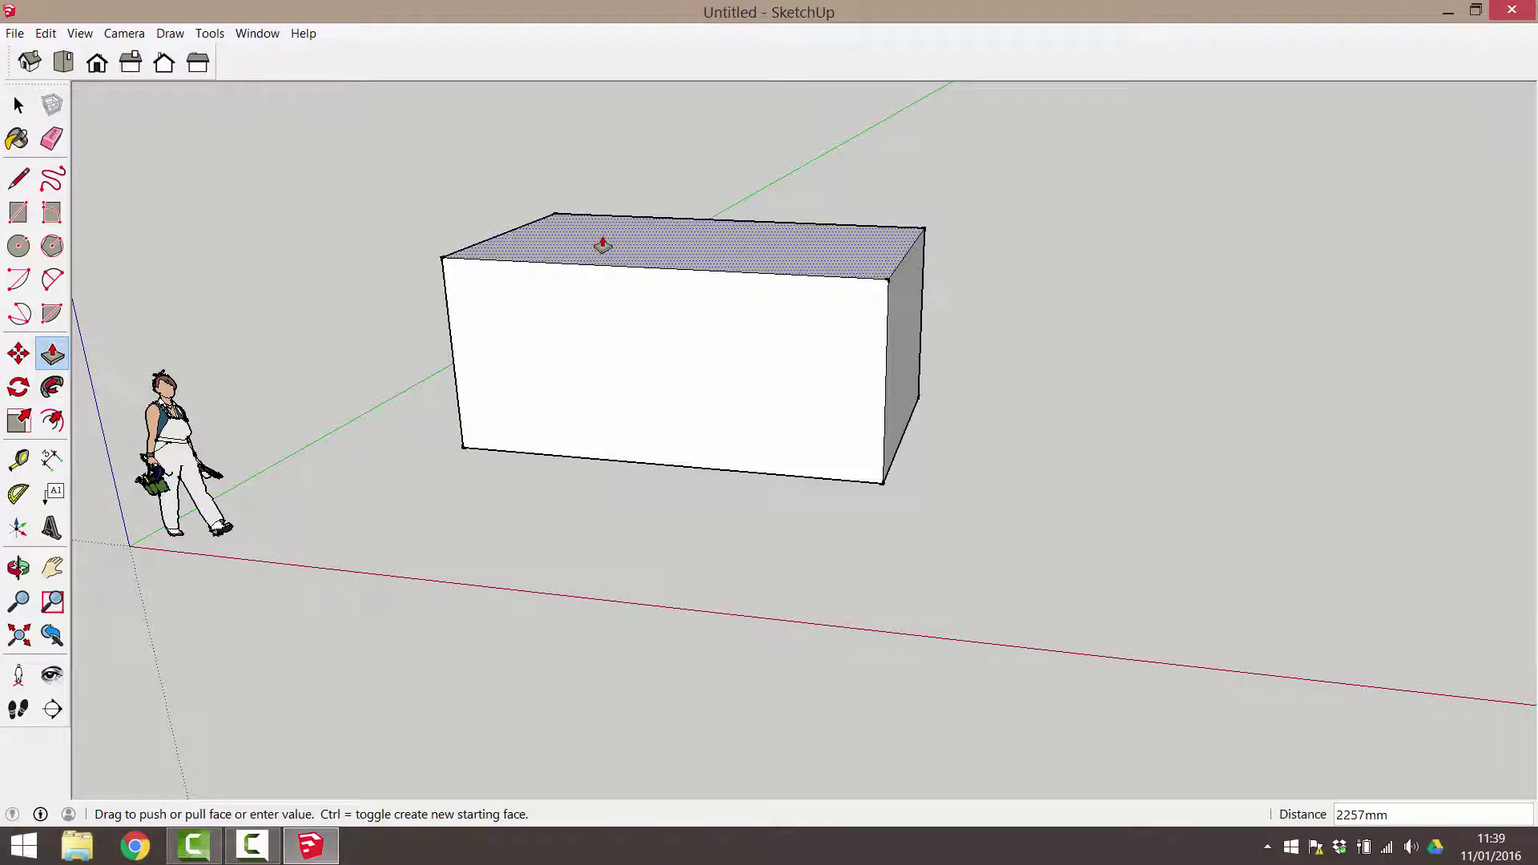
{"action": "type", "text": "600"}
{"action": "key", "text": "Return"}
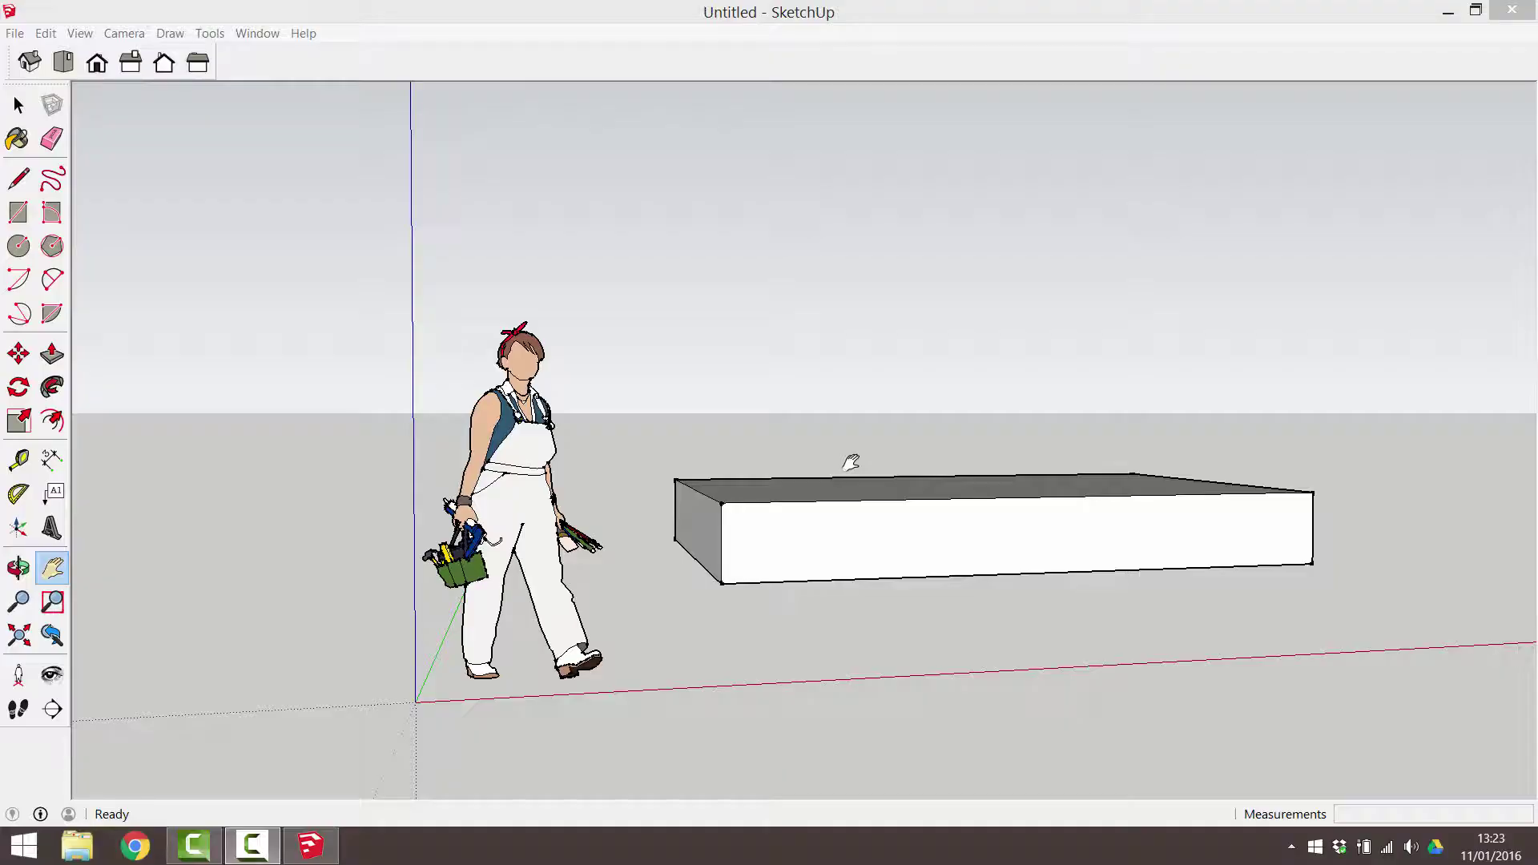
Step: Draw a circle with a radius of about 450 mm on the block's top face, near one end corner
{"action": "middle_click_drag", "start_coordinate": [628, 549], "coordinate": [624, 517]}
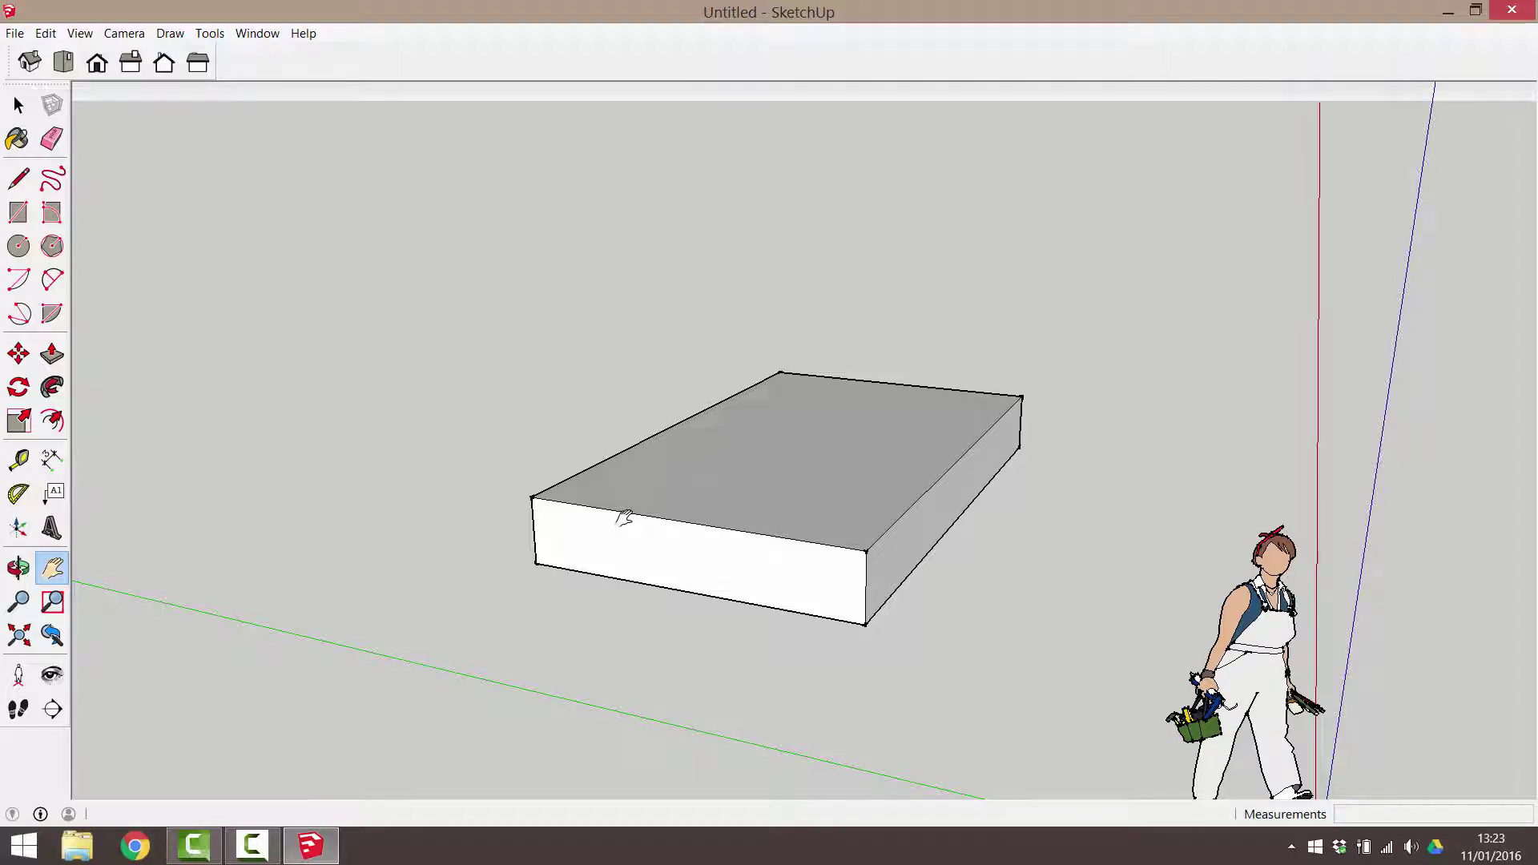
{"action": "left_click", "coordinate": [19, 246]}
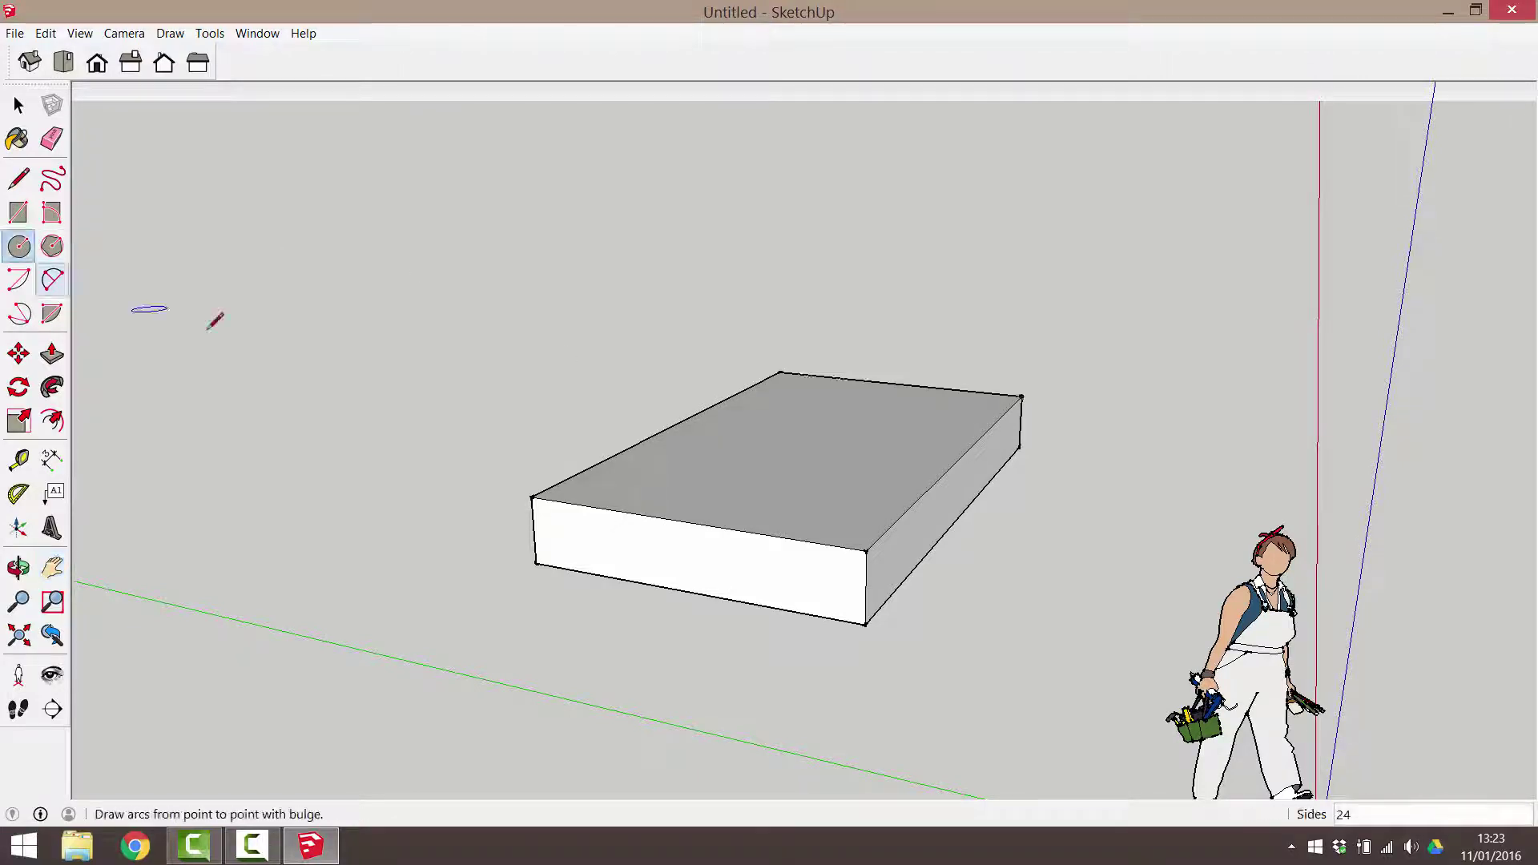
{"action": "left_click", "coordinate": [630, 489]}
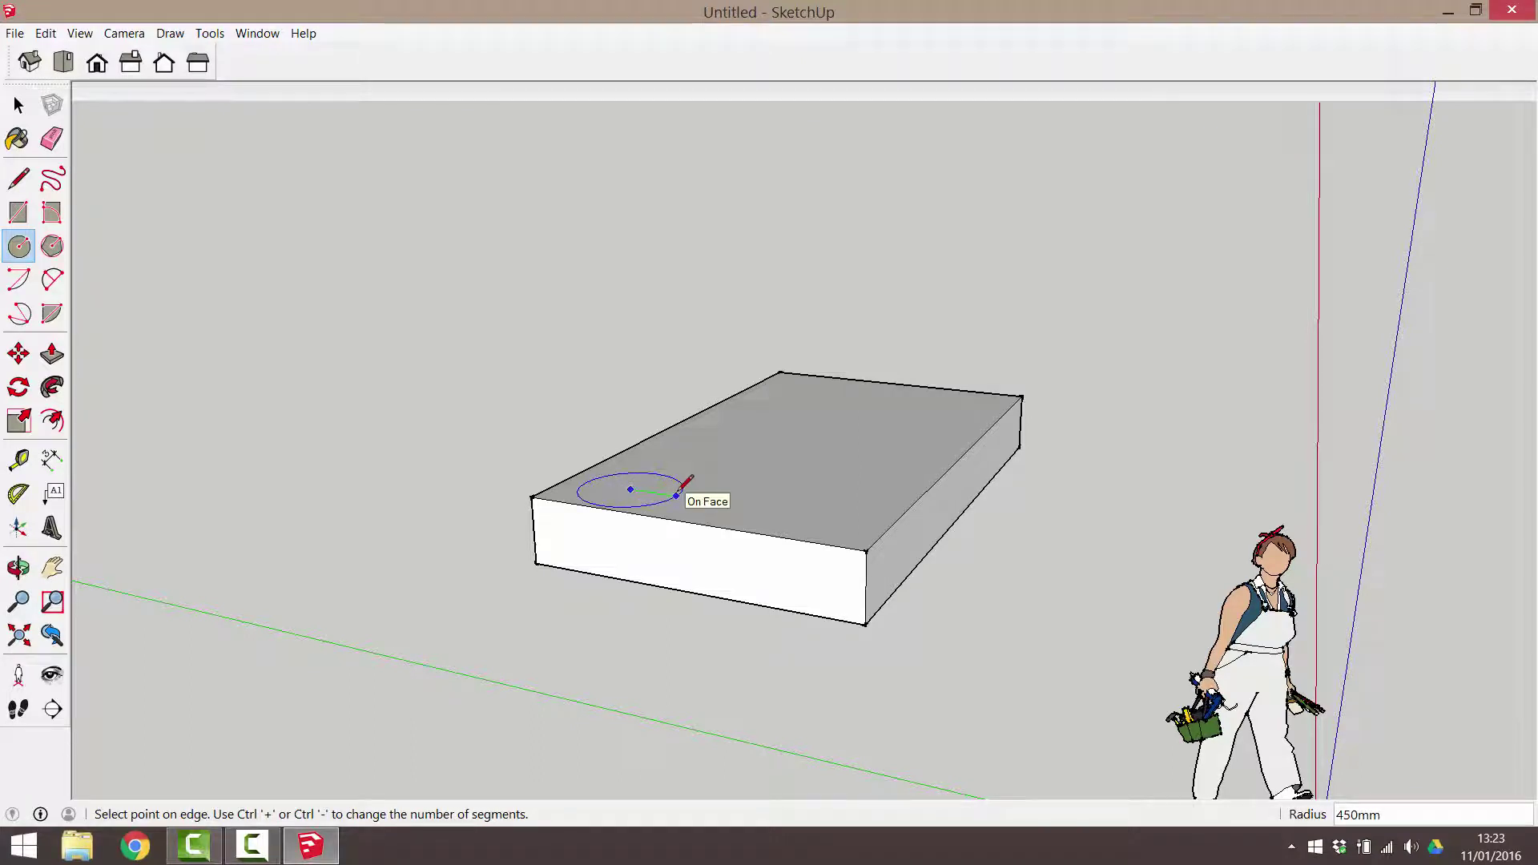
{"action": "left_click", "coordinate": [678, 495]}
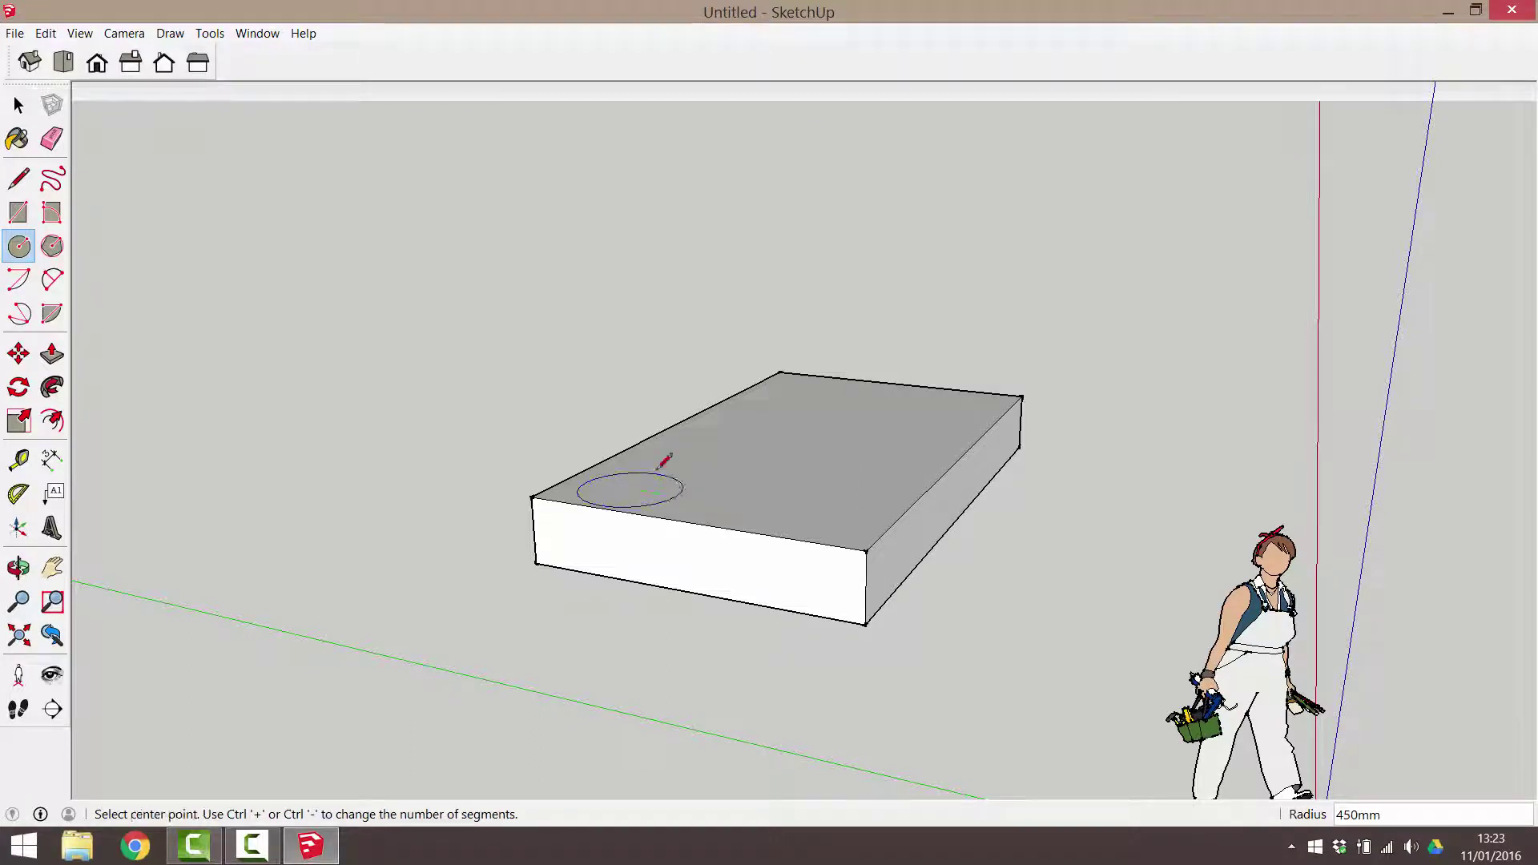
Step: Push the circle about 329 mm into the block, and pull its face back up about 1405 mm into a cylinder
{"action": "left_click", "coordinate": [52, 353]}
{"action": "left_click", "coordinate": [629, 485]}
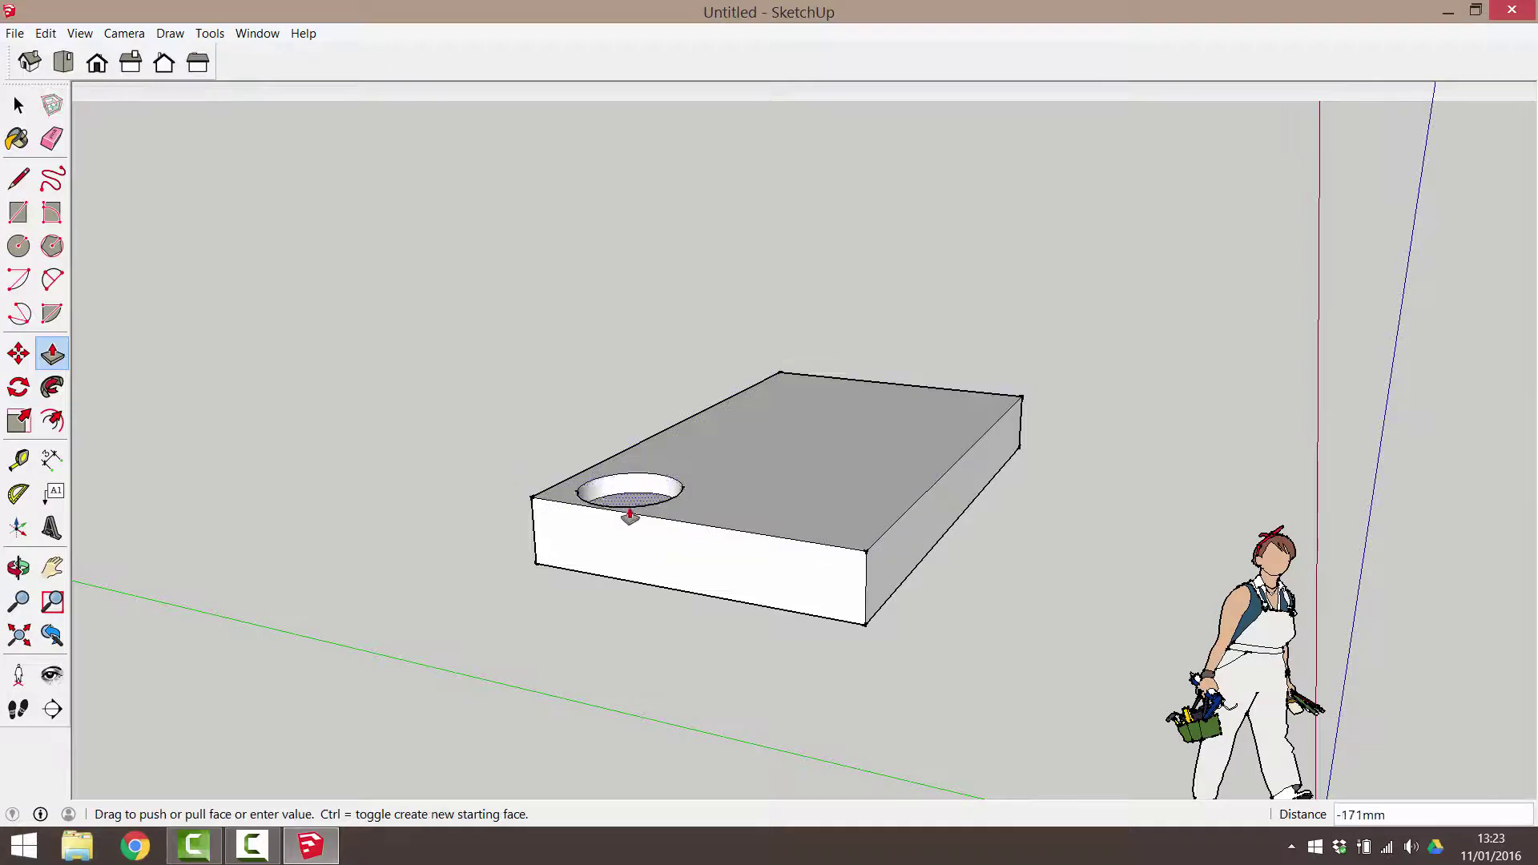
{"action": "left_click", "coordinate": [631, 527]}
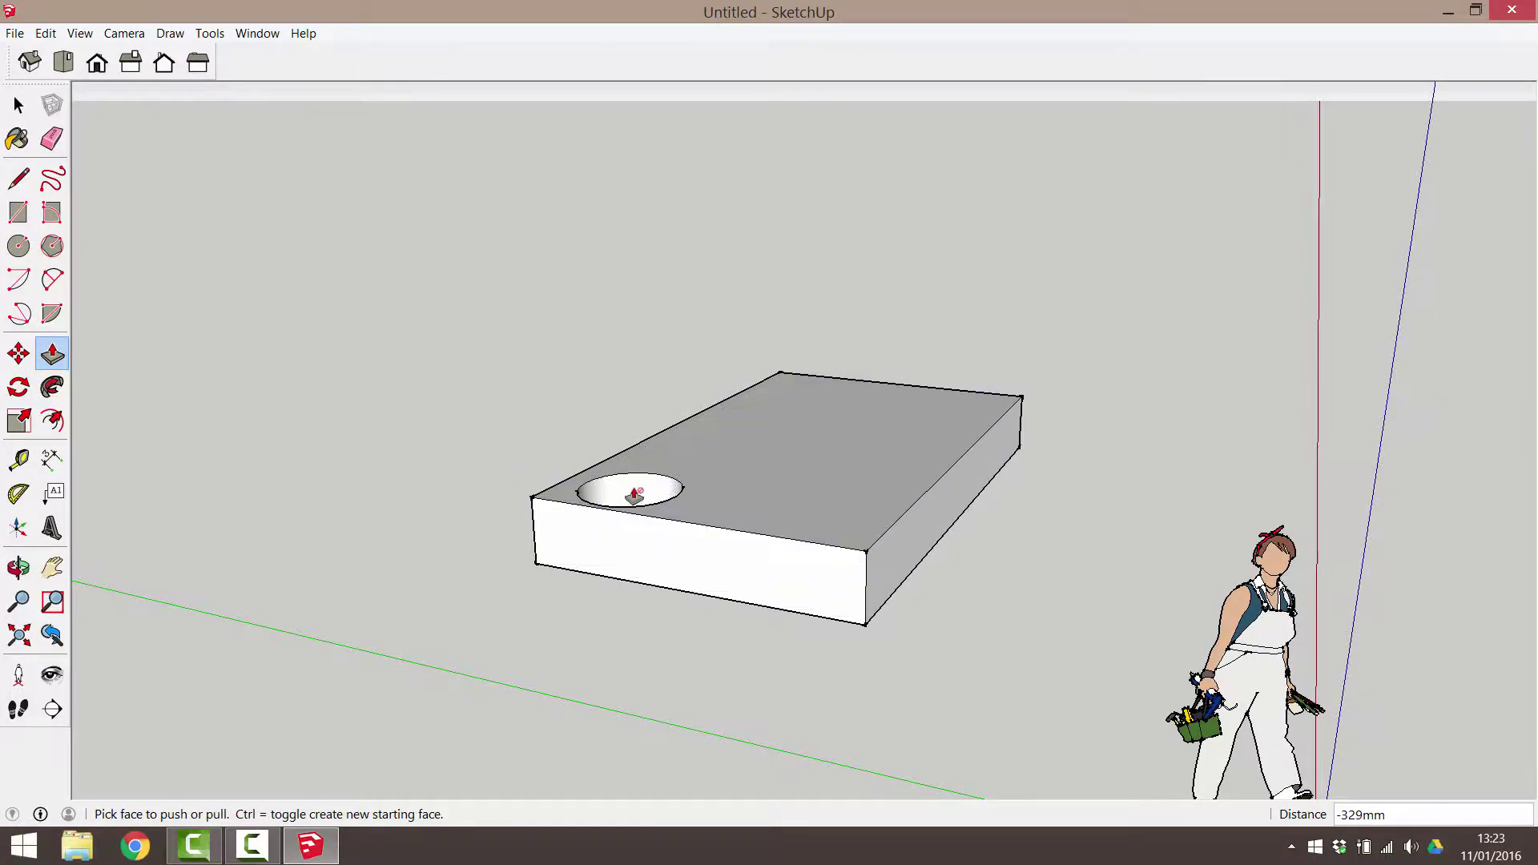
{"action": "middle_click_drag", "start_coordinate": [634, 498], "coordinate": [628, 549]}
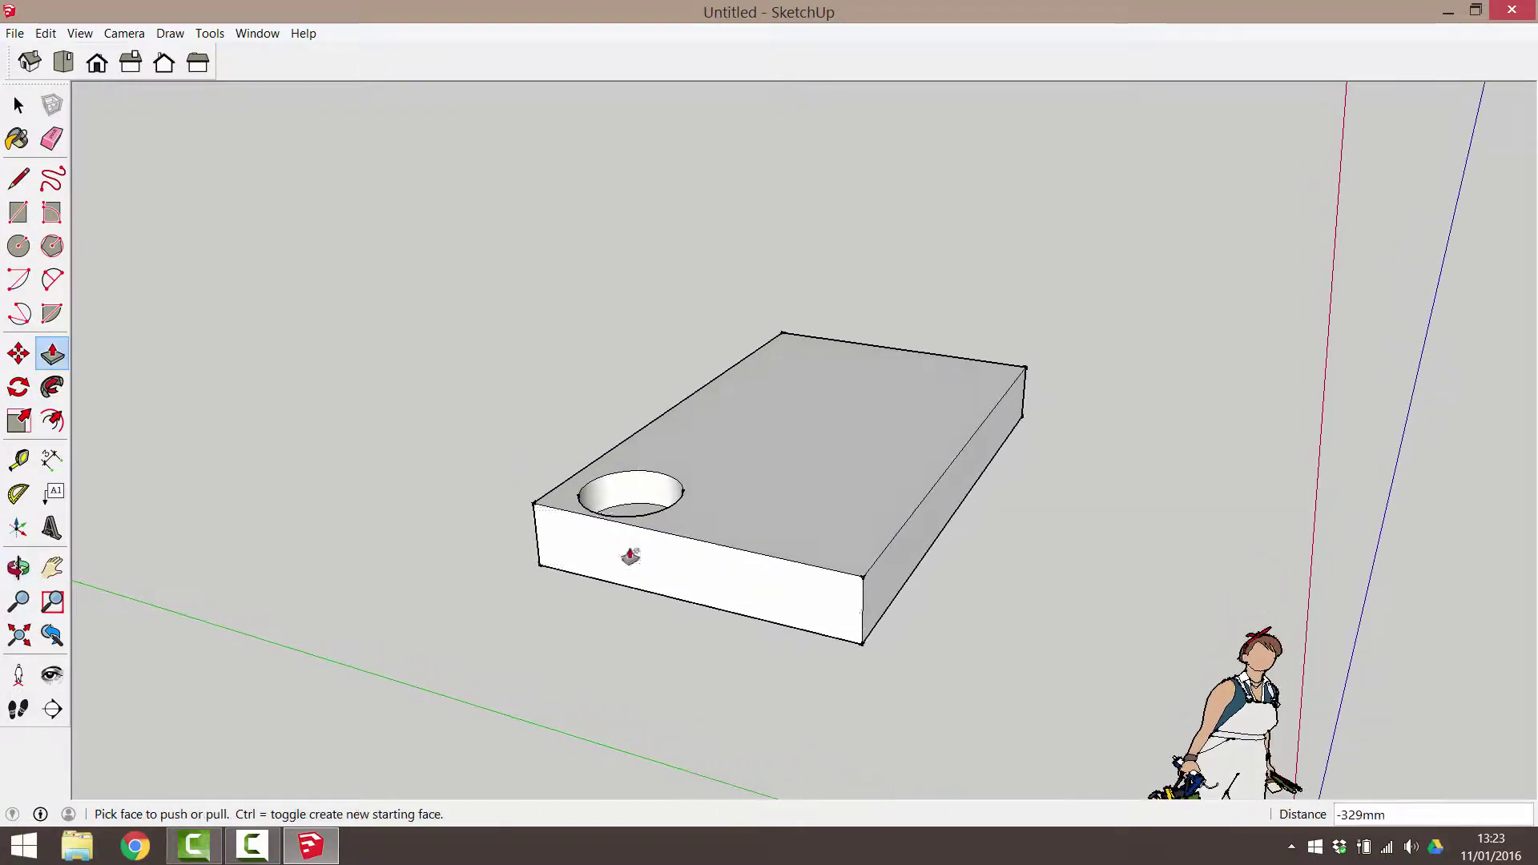
{"action": "left_click", "coordinate": [640, 513]}
{"action": "left_click", "coordinate": [638, 368]}
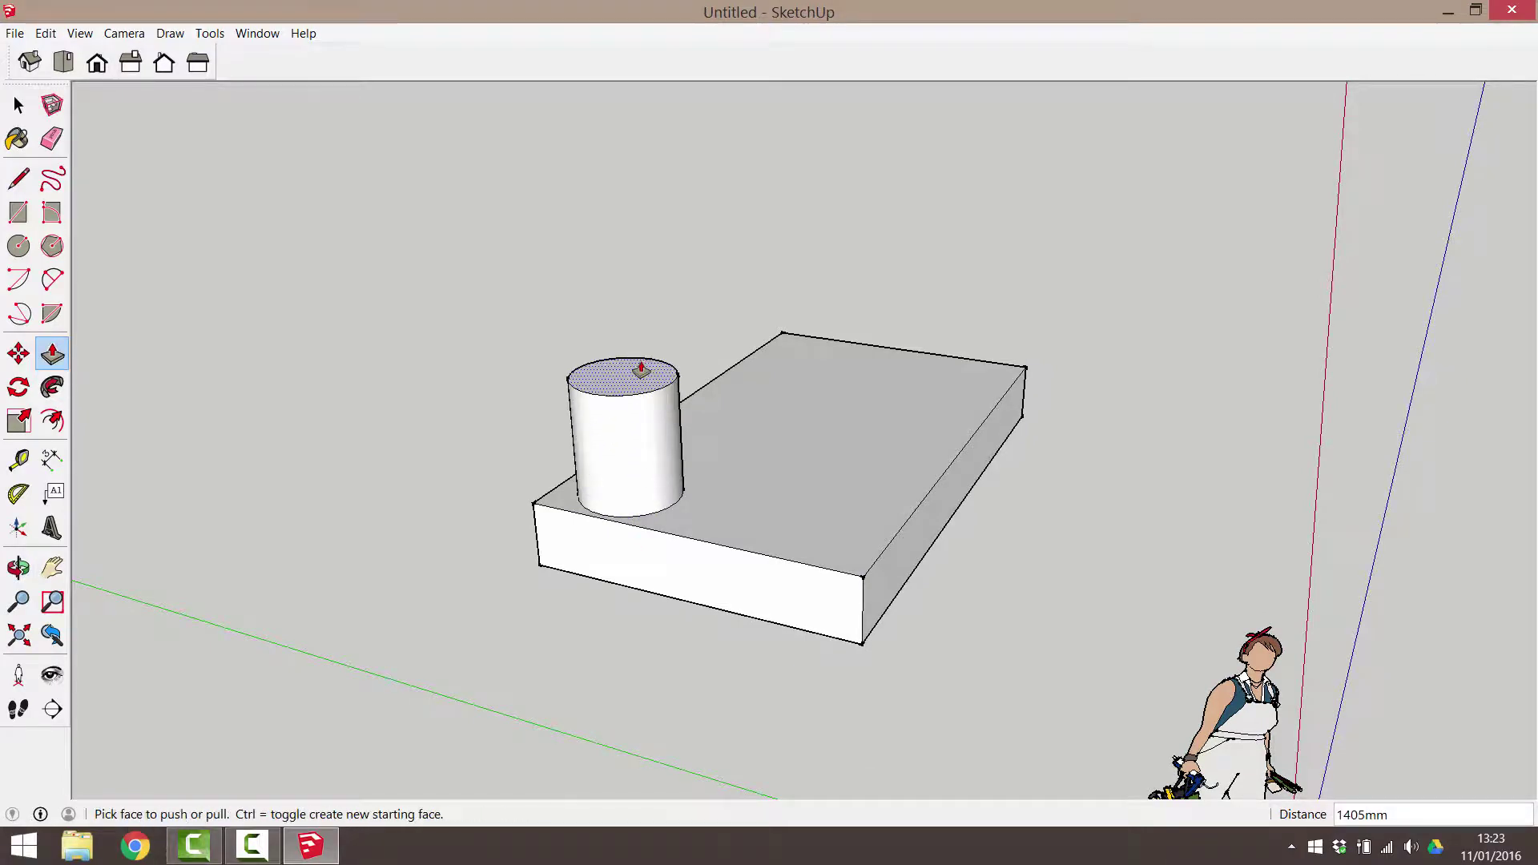
Step: Undo both Push/Pull operations and the circle on the block's top face
{"action": "left_click", "coordinate": [46, 34]}
{"action": "left_click", "coordinate": [50, 51]}
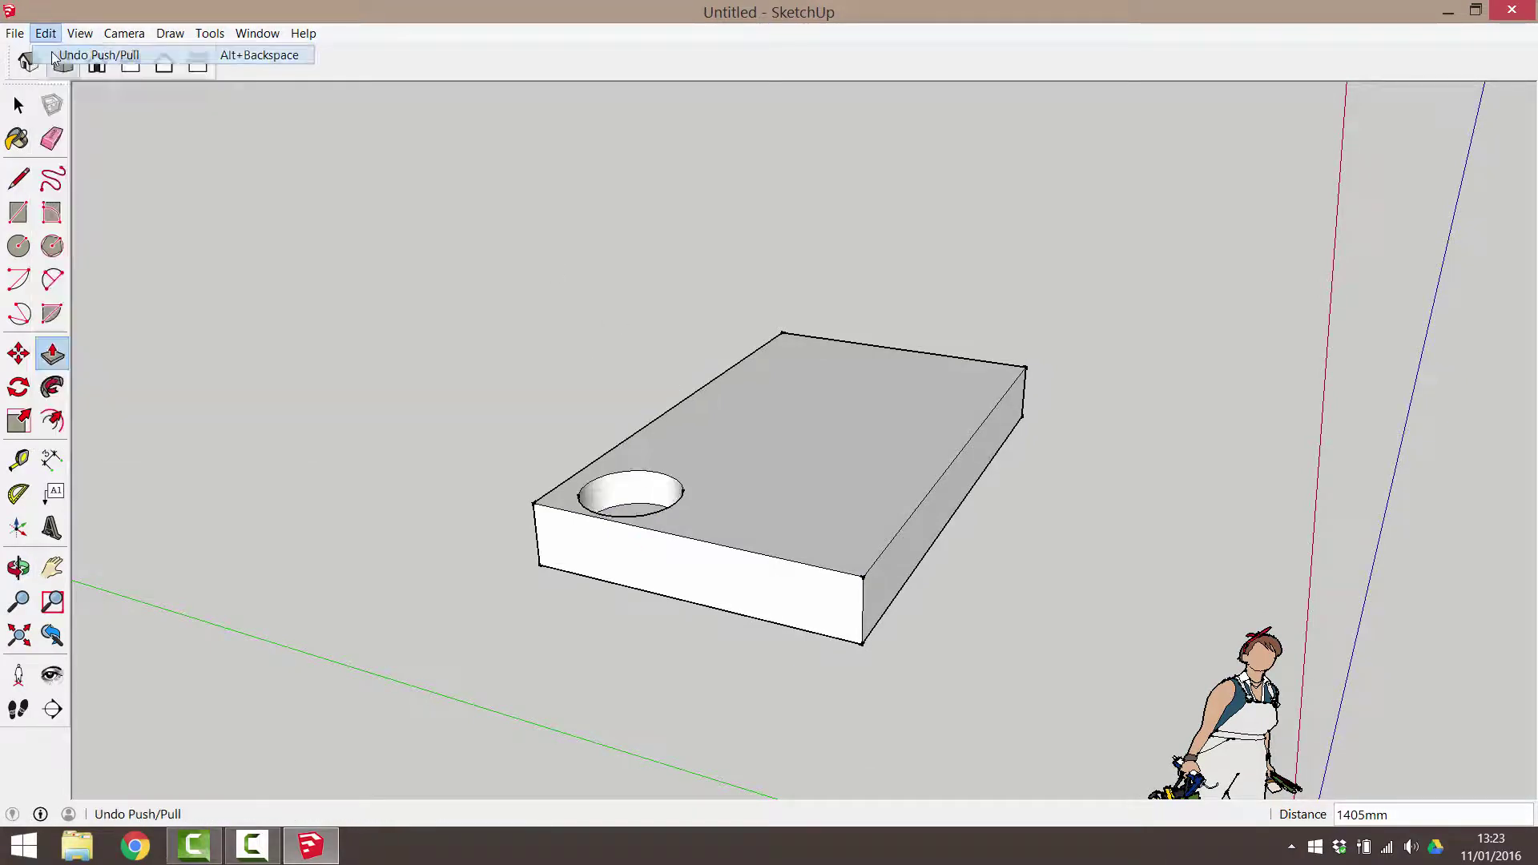
{"action": "left_click", "coordinate": [45, 34]}
{"action": "left_click", "coordinate": [50, 53]}
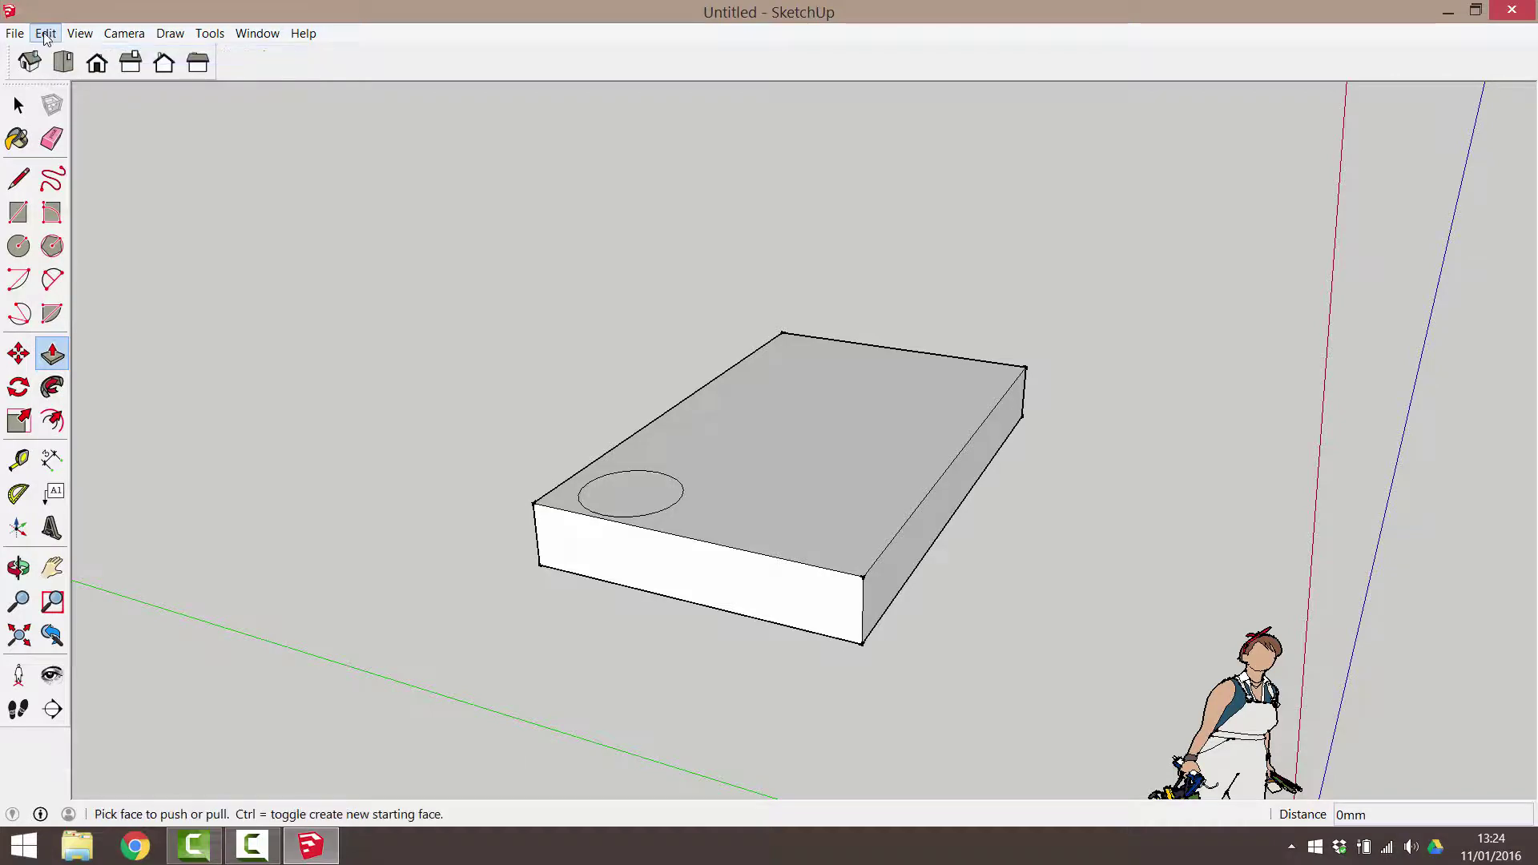
{"action": "left_click", "coordinate": [45, 34]}
{"action": "left_click", "coordinate": [89, 55]}
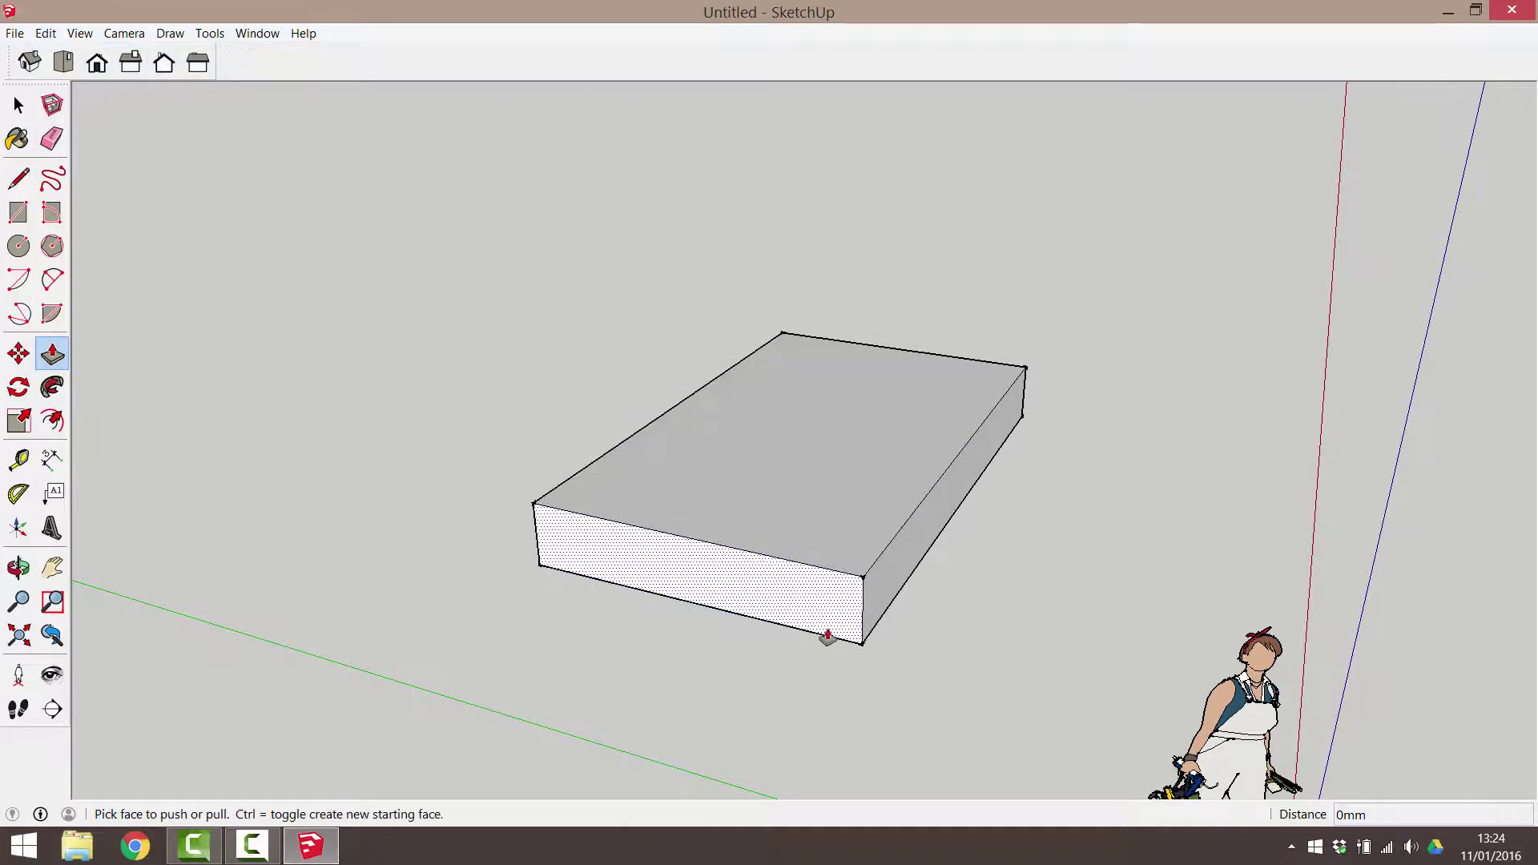
Step: Draw a 750 by 400 mm rectangle on the block's end face, starting from its upper front corner
{"action": "scroll", "coordinate": [873, 613], "scroll_direction": "up", "scroll_amount": 5}
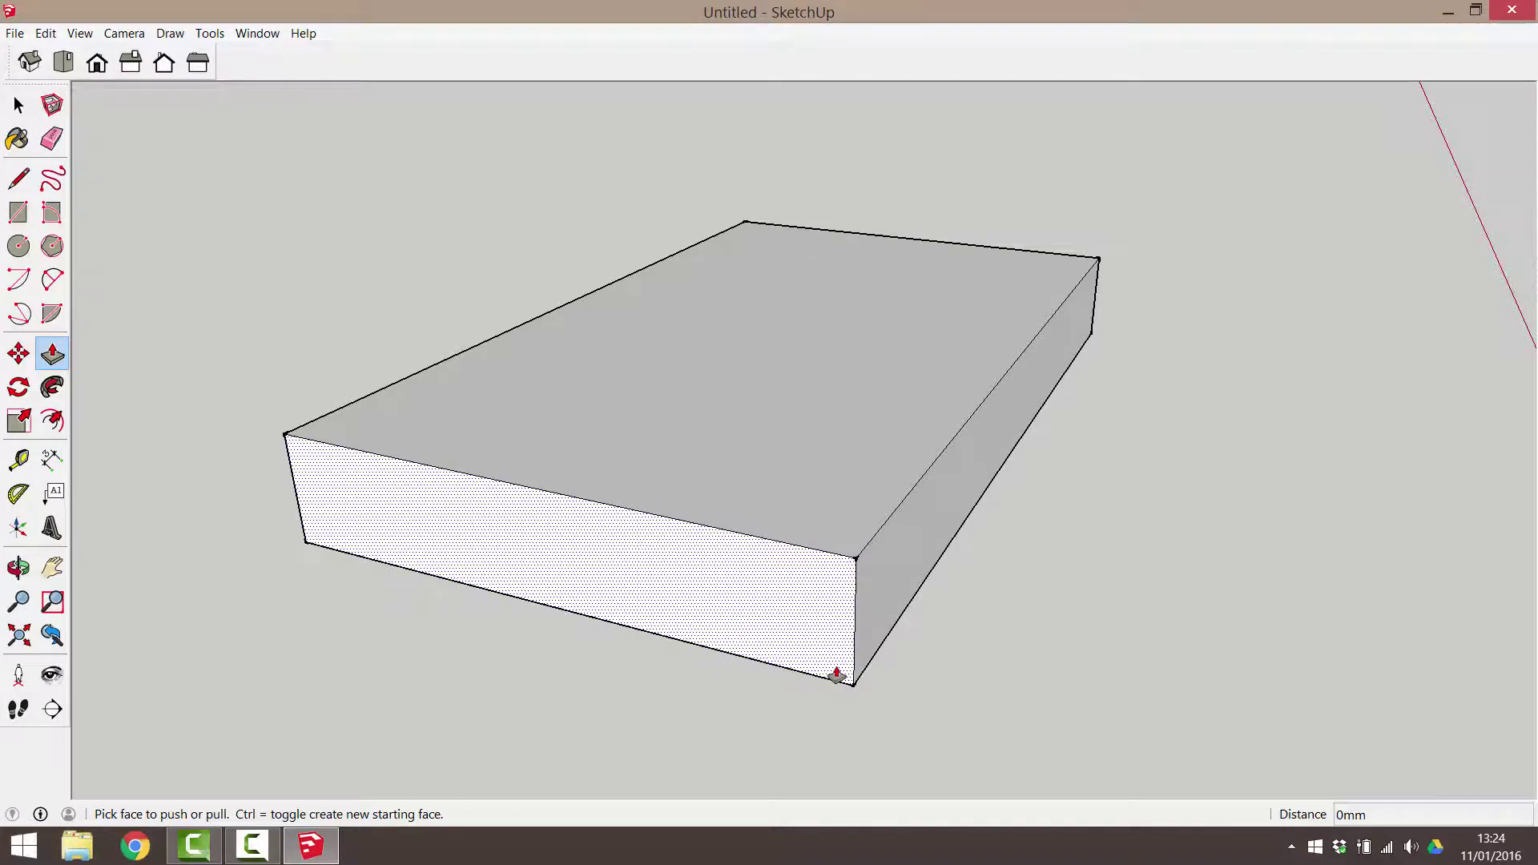
{"action": "left_click", "coordinate": [19, 214]}
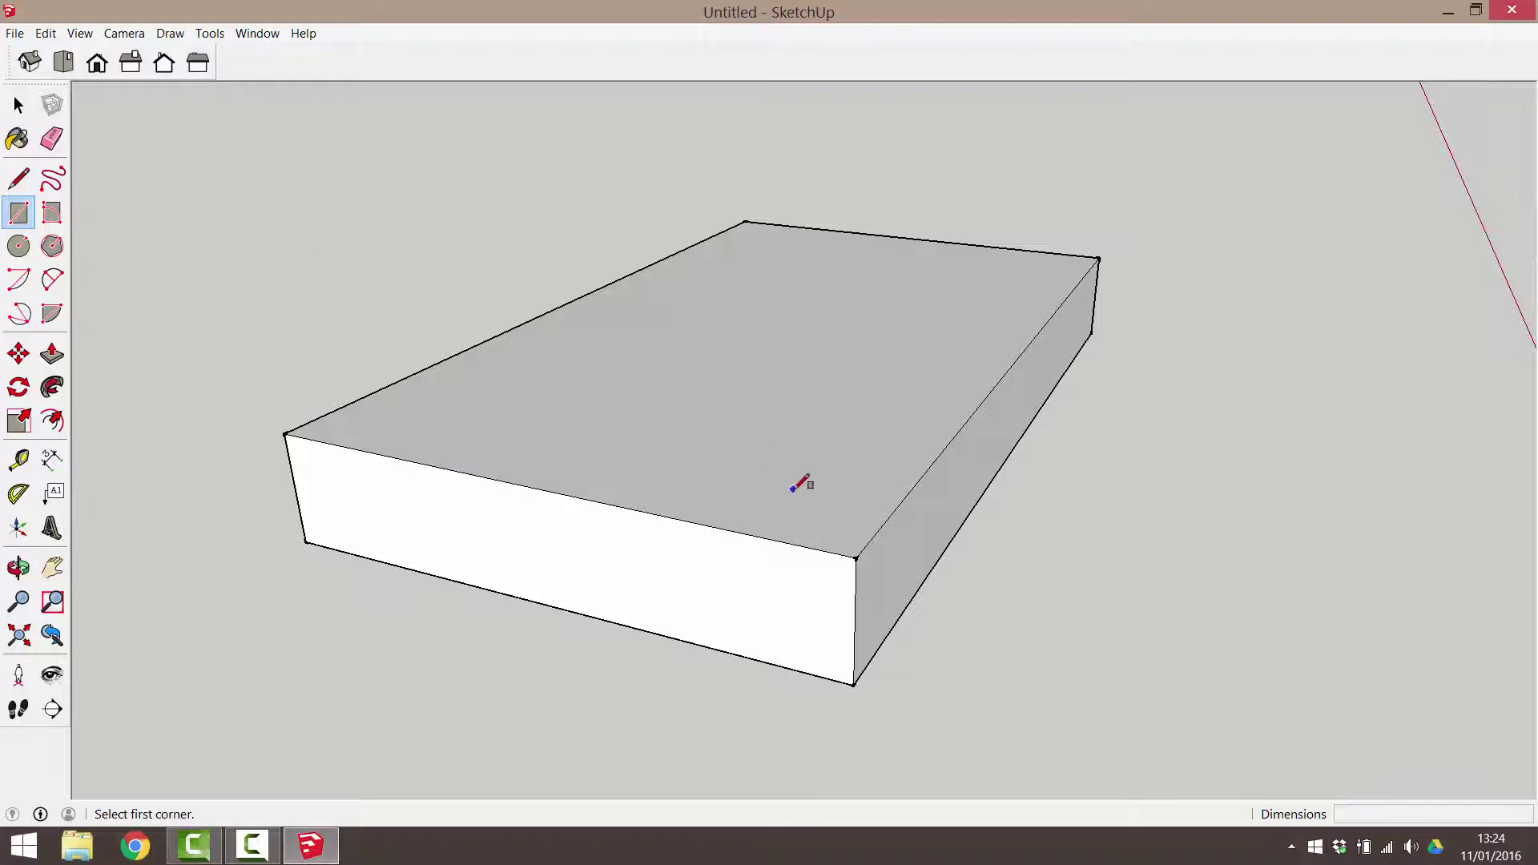
{"action": "left_click", "coordinate": [856, 557]}
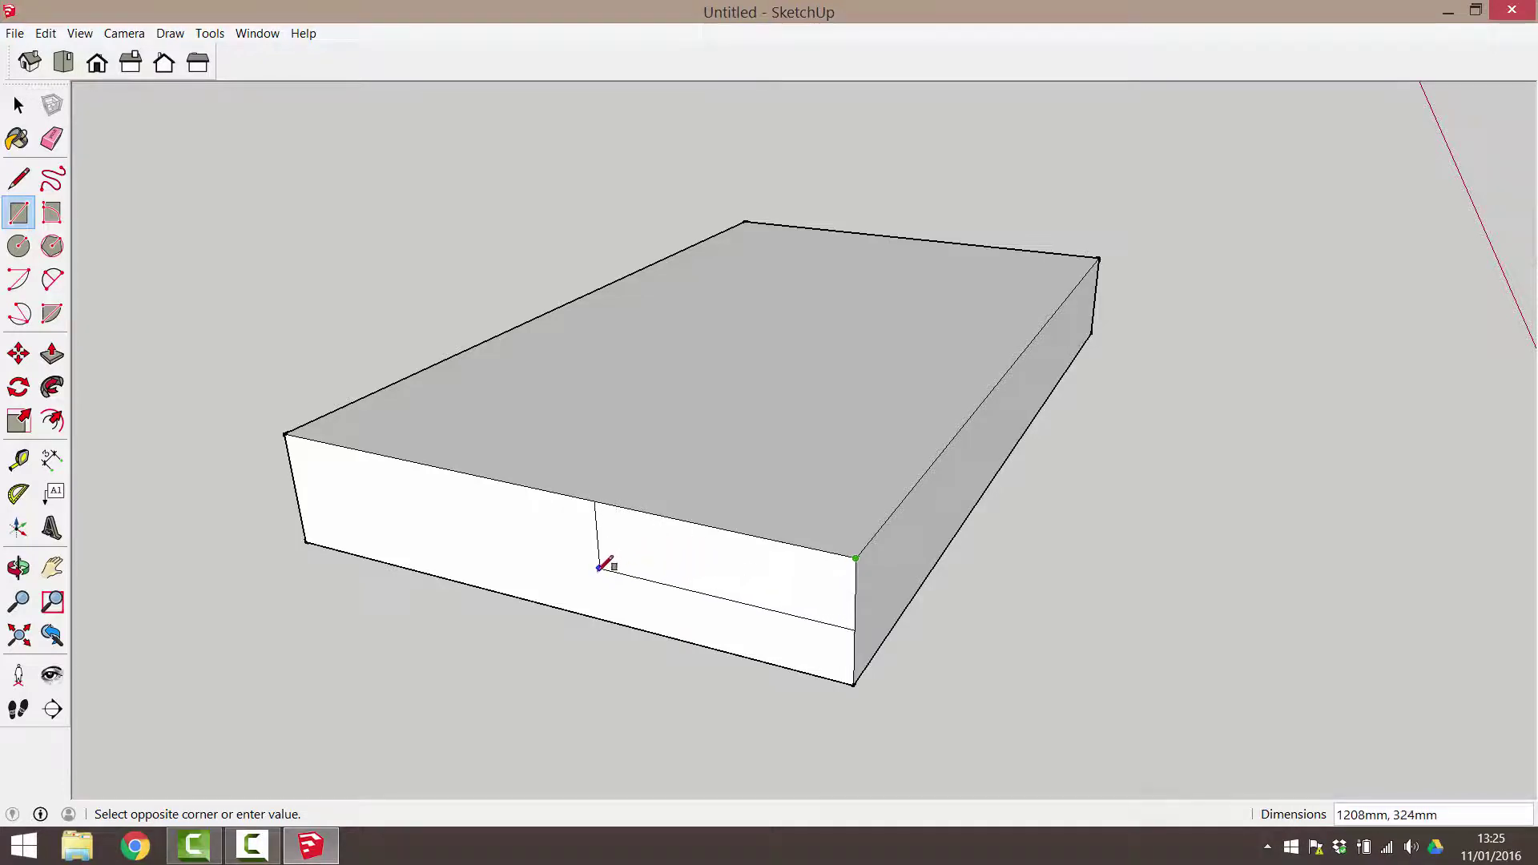
{"action": "type", "text": "750,"}
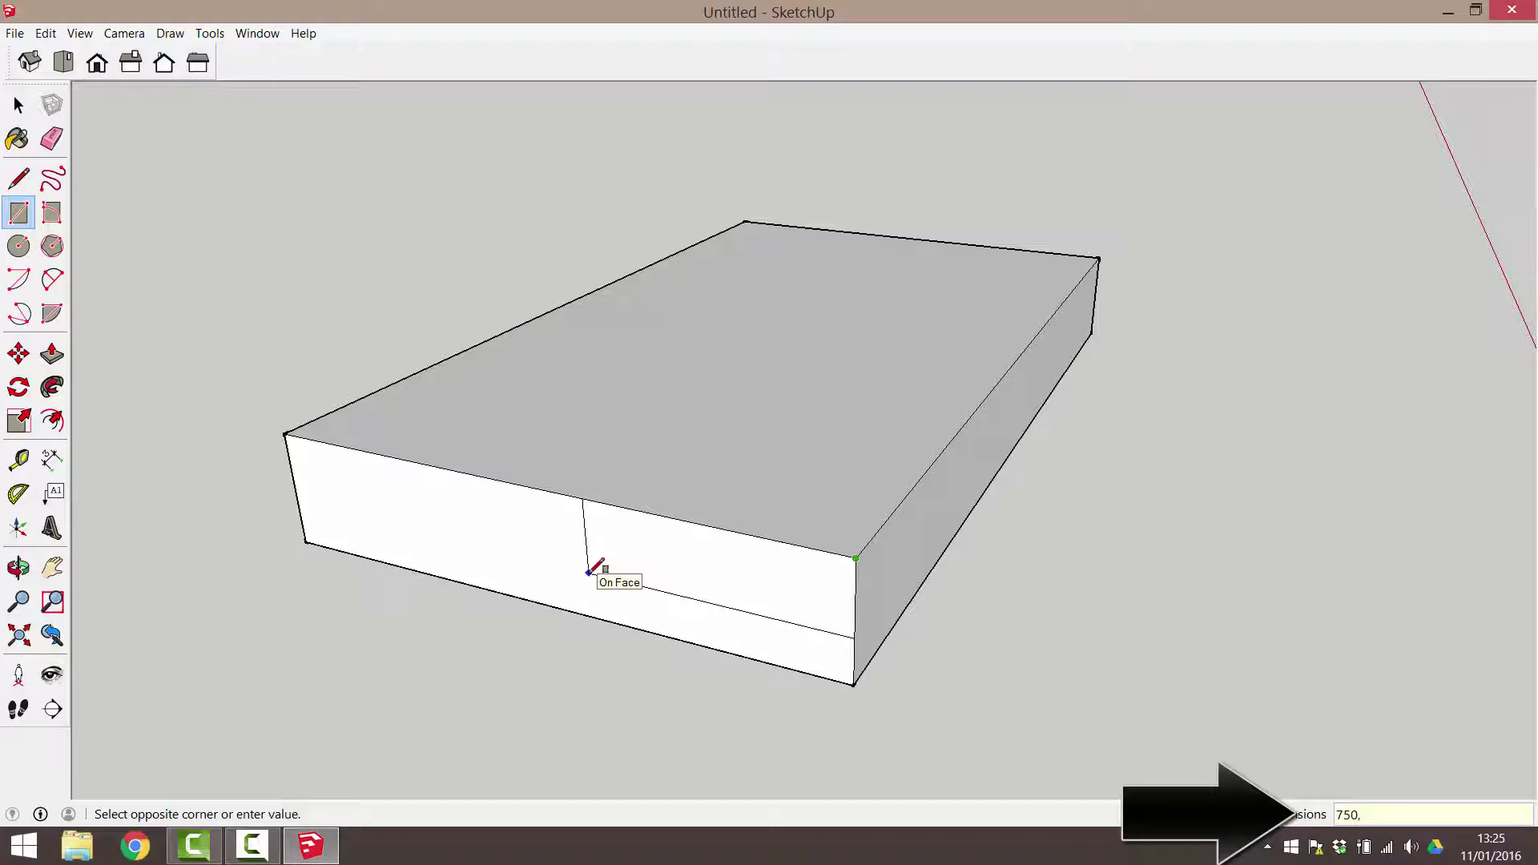
{"action": "type", "text": "400"}
{"action": "key", "text": "Return"}
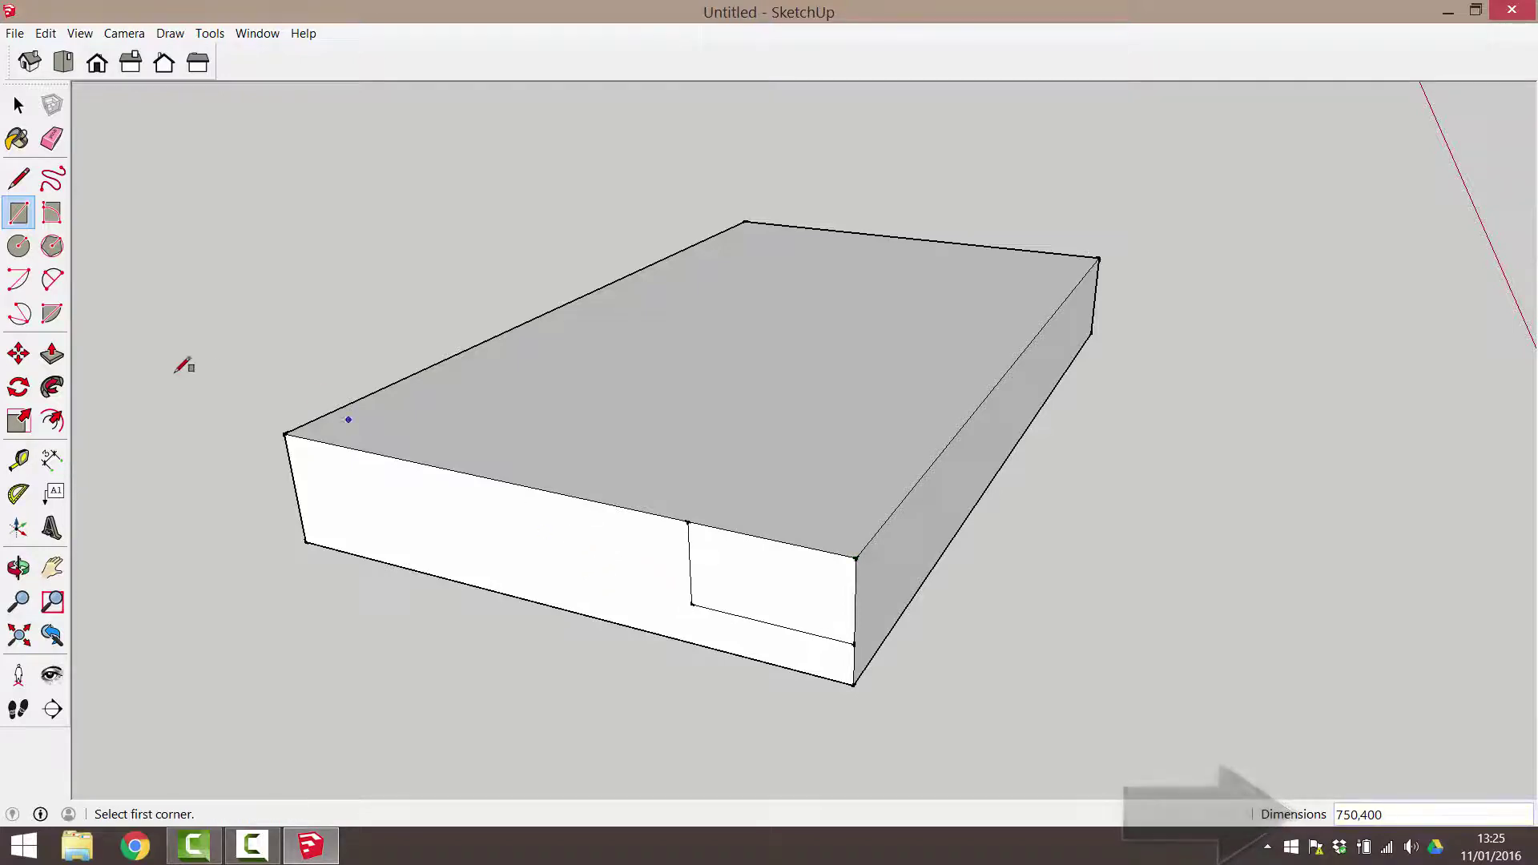
Step: Push the 750 by 400 mm rectangle through the whole length of the block to cut the lowest step
{"action": "left_click", "coordinate": [53, 360]}
{"action": "left_click_drag", "start_coordinate": [733, 542], "coordinate": [894, 409]}
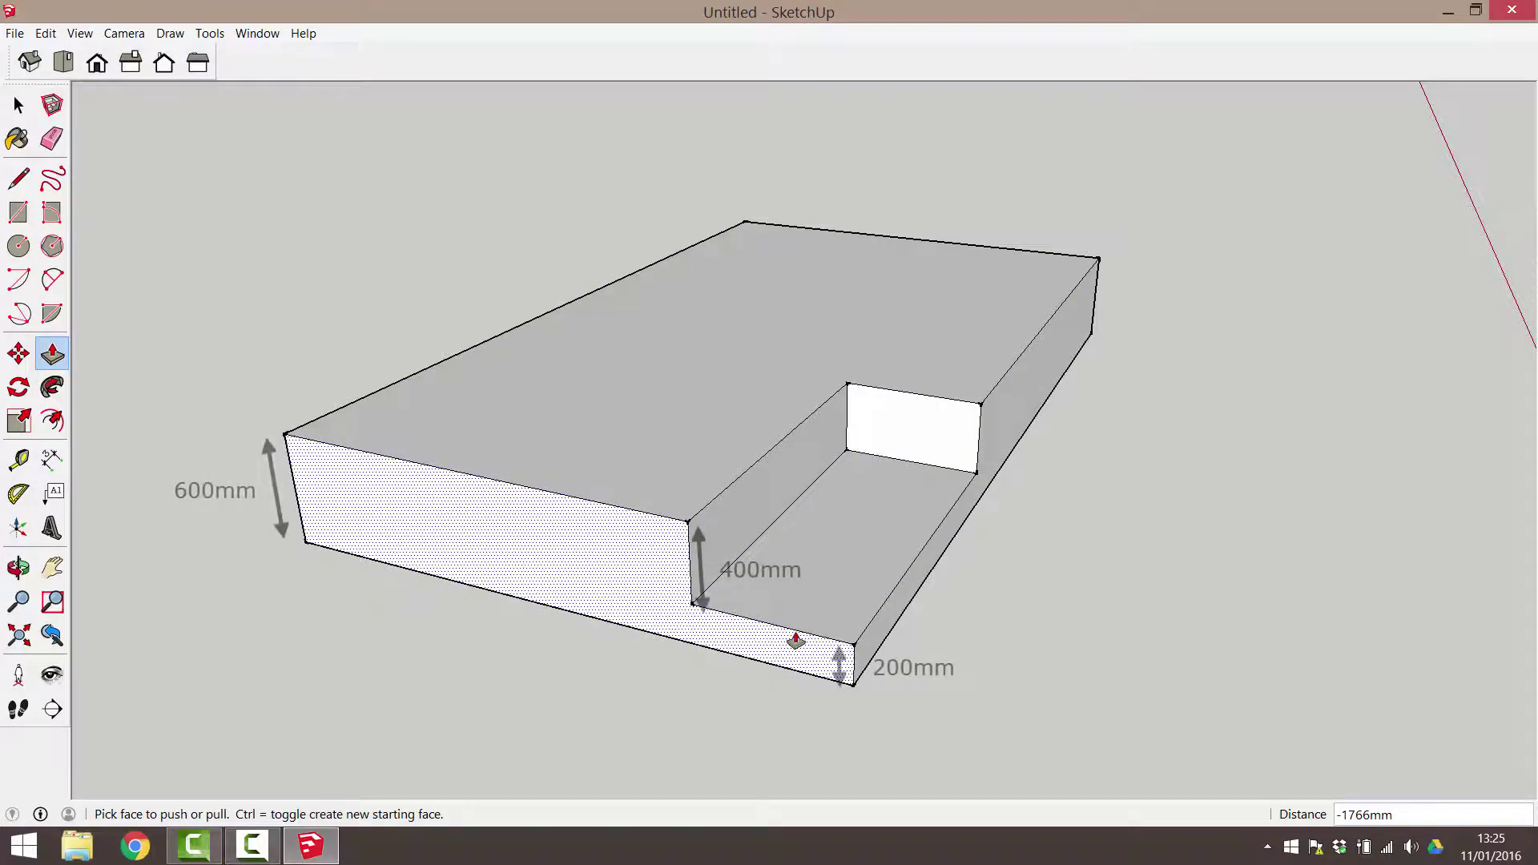
{"action": "left_click_drag", "start_coordinate": [795, 641], "coordinate": [793, 646]}
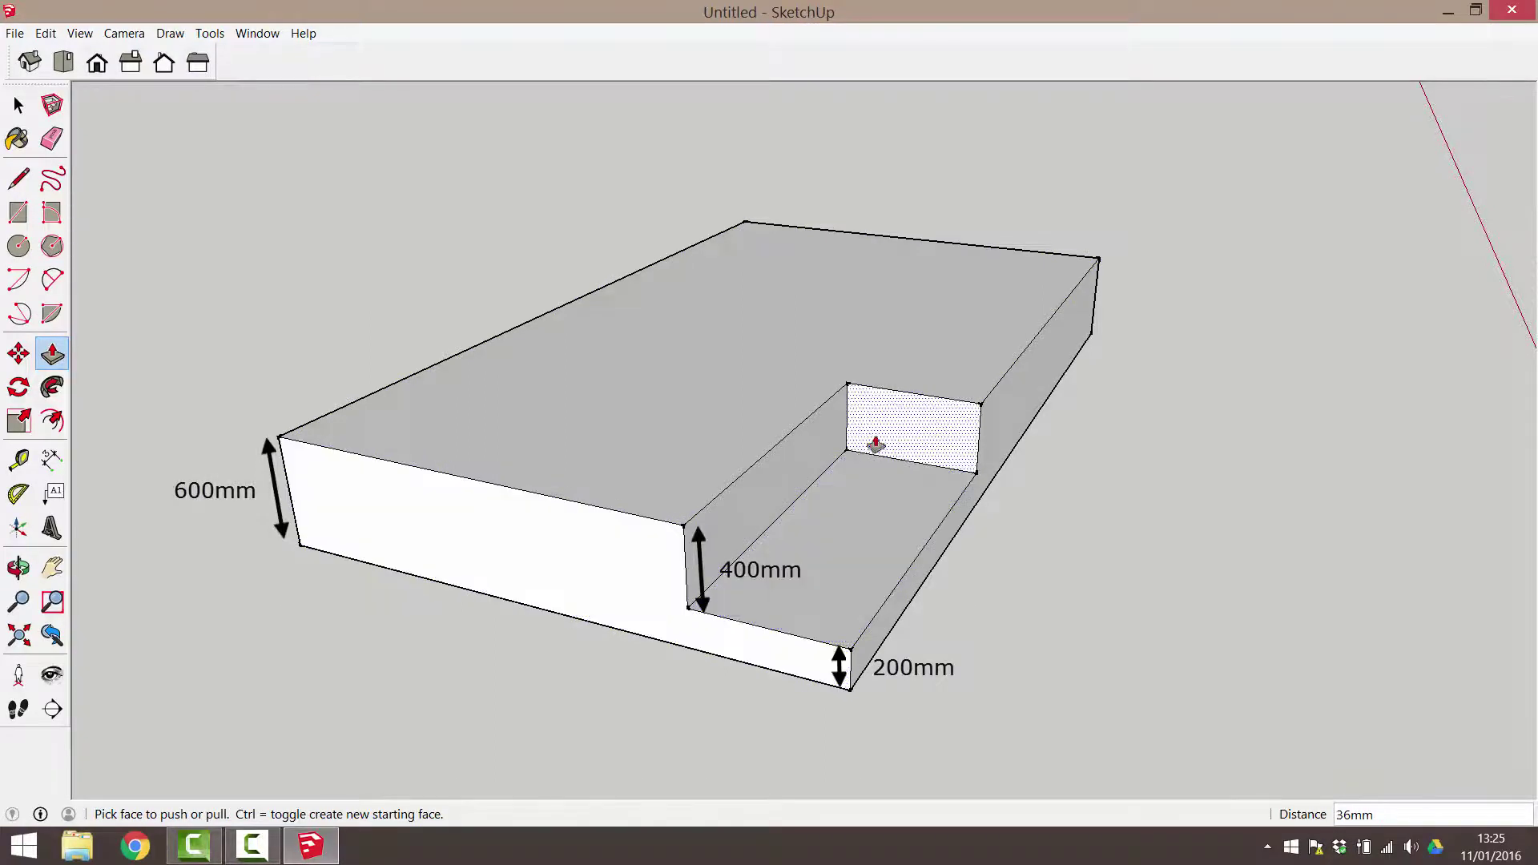
{"action": "left_click_drag", "start_coordinate": [886, 425], "coordinate": [1024, 270]}
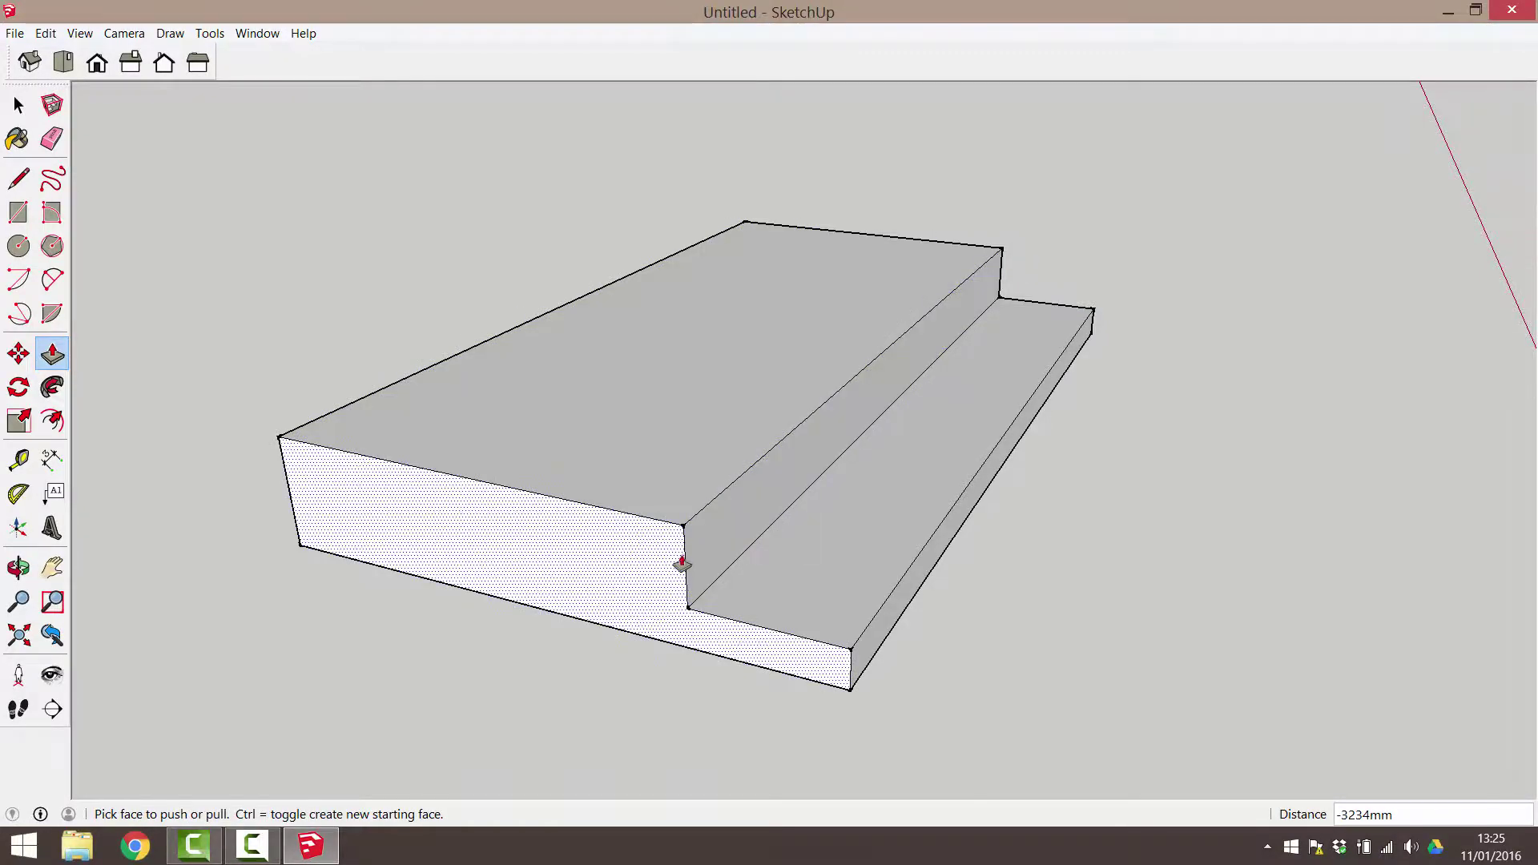
Step: Draw a 750 by 200 mm rectangle on the end face, starting from the upper corner beside the lowest step
{"action": "left_click", "coordinate": [20, 215]}
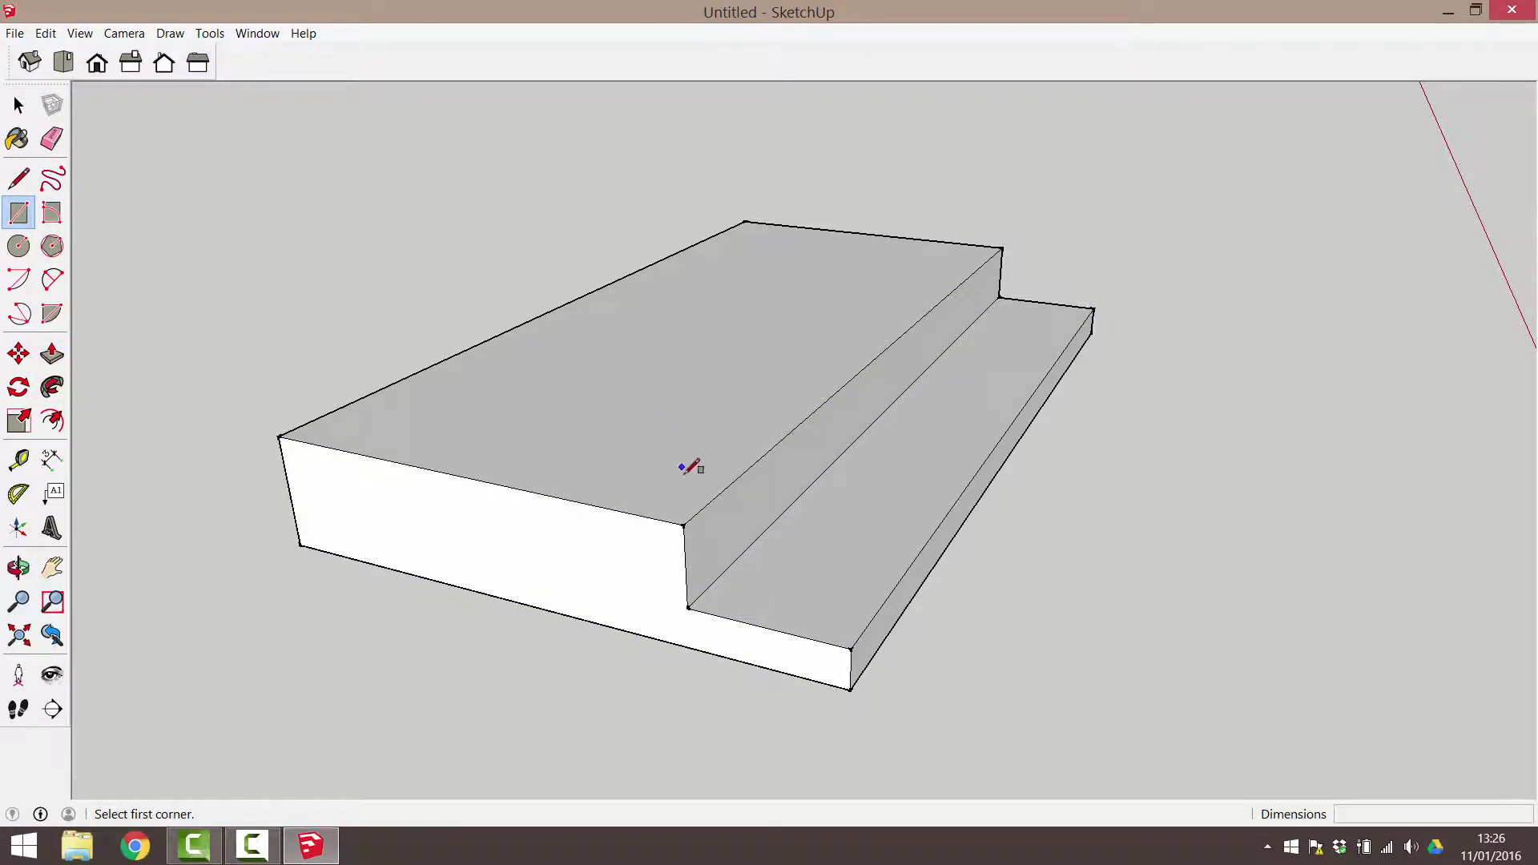
{"action": "left_click", "coordinate": [683, 525]}
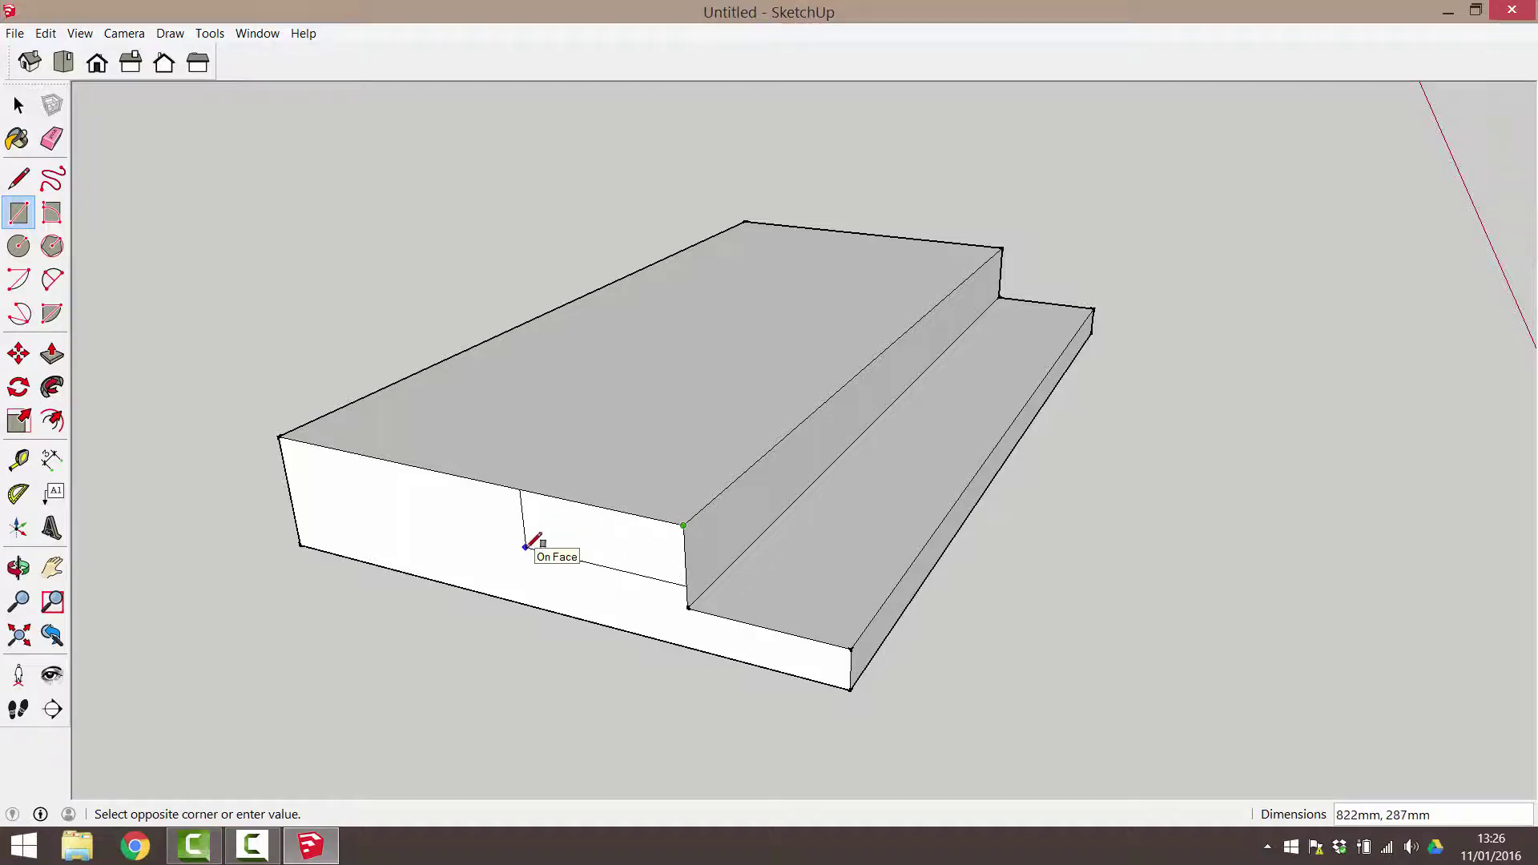
{"action": "type", "text": "750"}
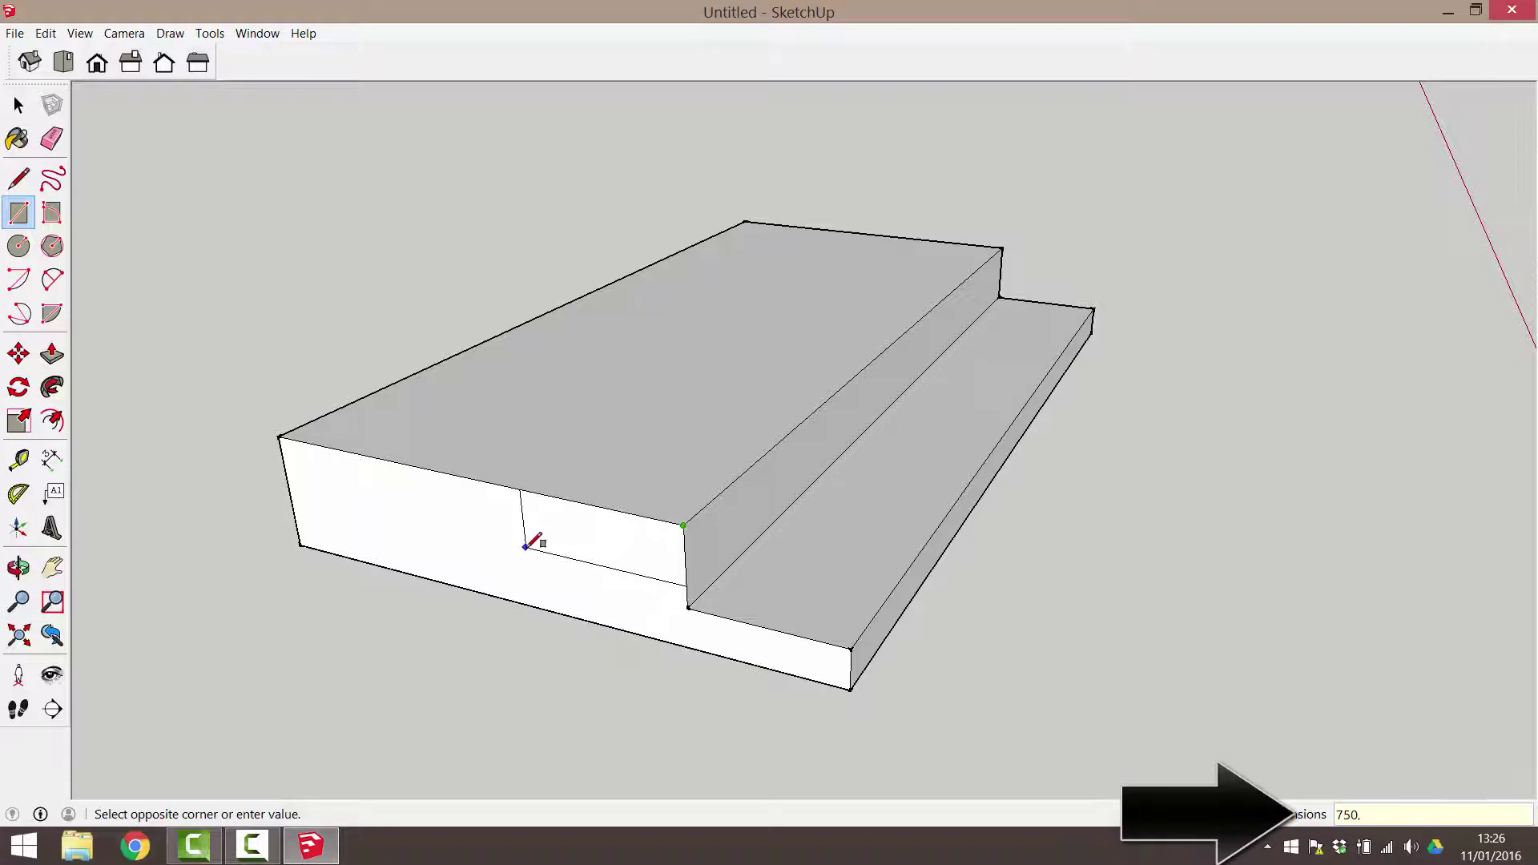
{"action": "type", "text": ",200"}
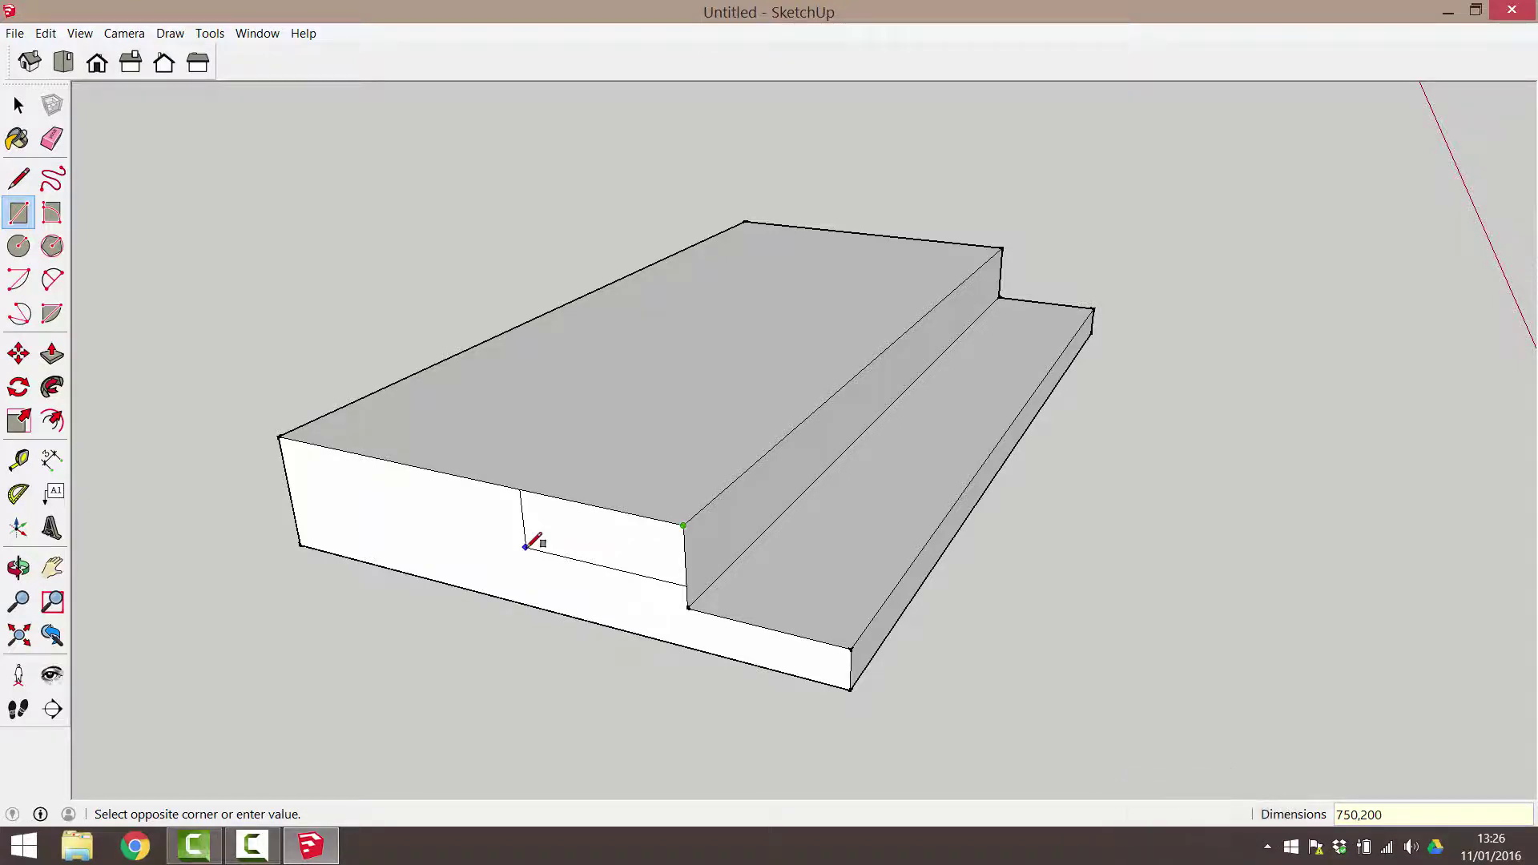
{"action": "key", "text": "Return"}
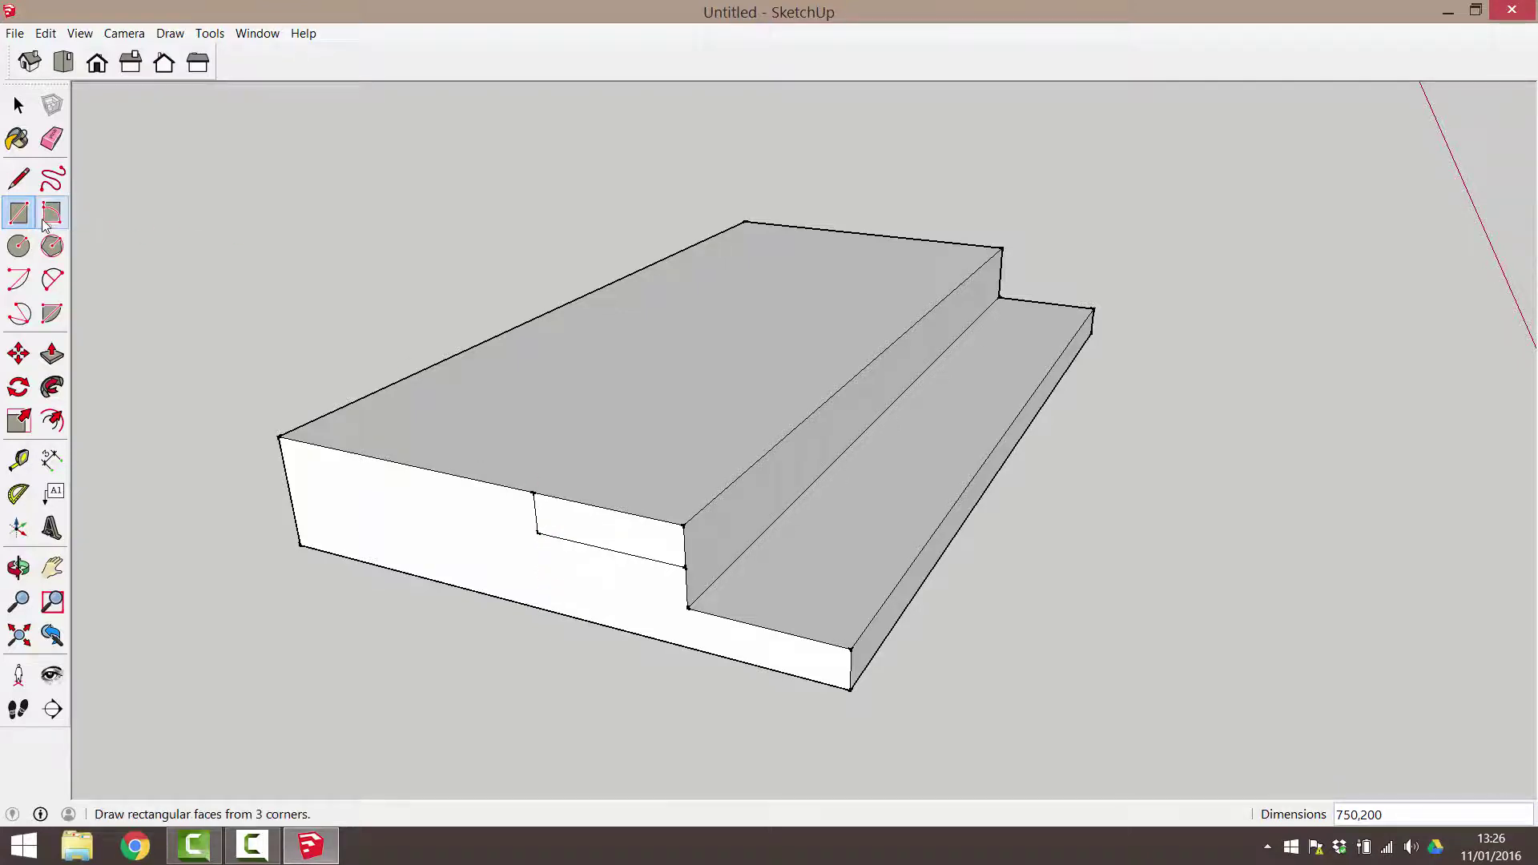
Step: Push the 750 by 200 mm rectangle about 3276 mm along the block to cut the middle step
{"action": "left_click", "coordinate": [51, 353]}
{"action": "left_click_drag", "start_coordinate": [561, 503], "coordinate": [849, 314]}
{"action": "middle_click", "coordinate": [895, 432]}
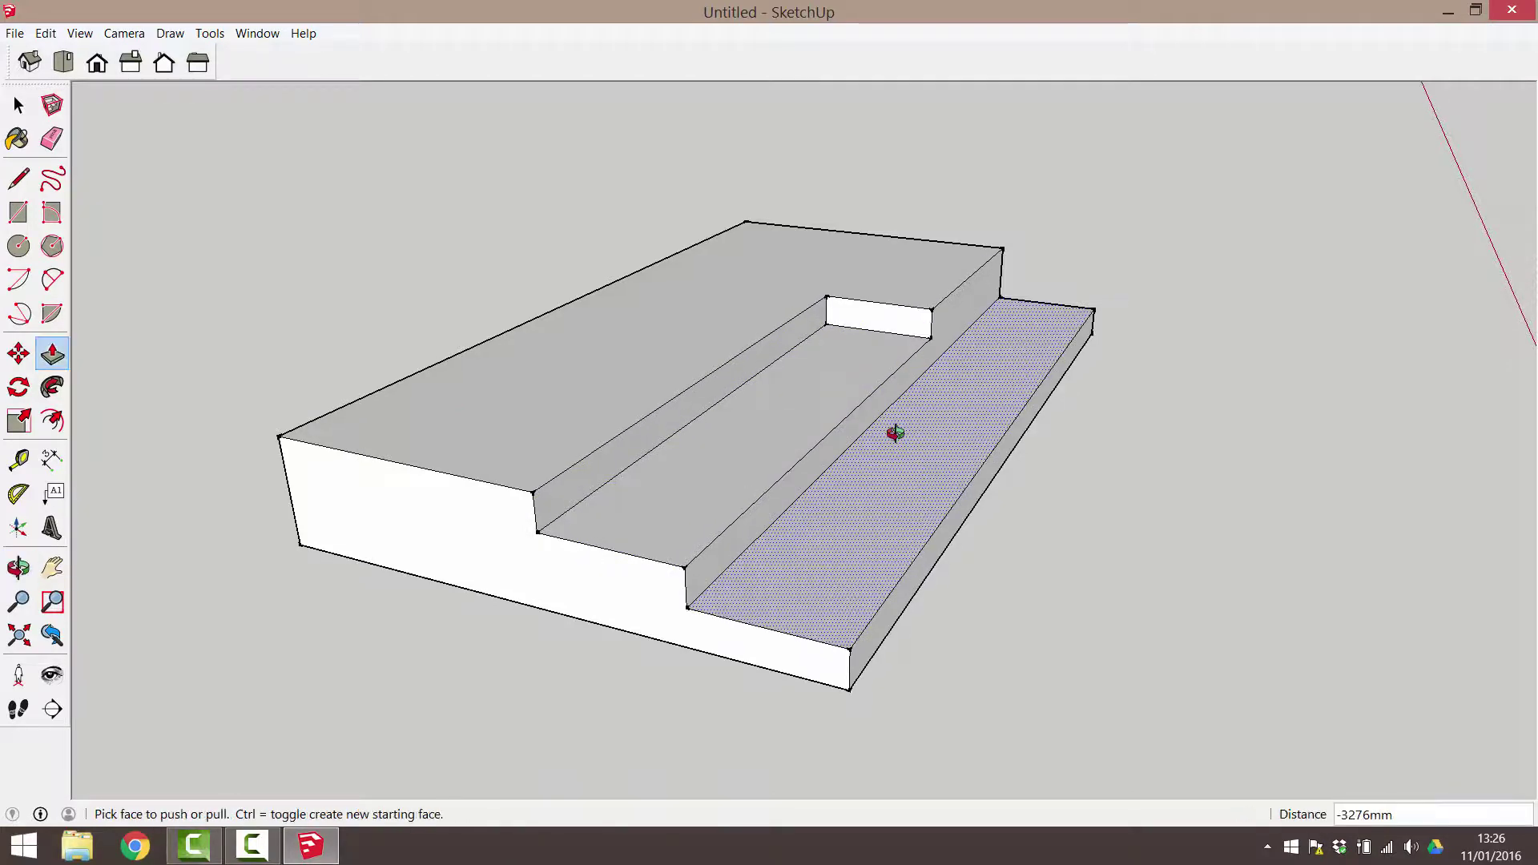
{"action": "middle_click_drag", "start_coordinate": [894, 432], "coordinate": [649, 394]}
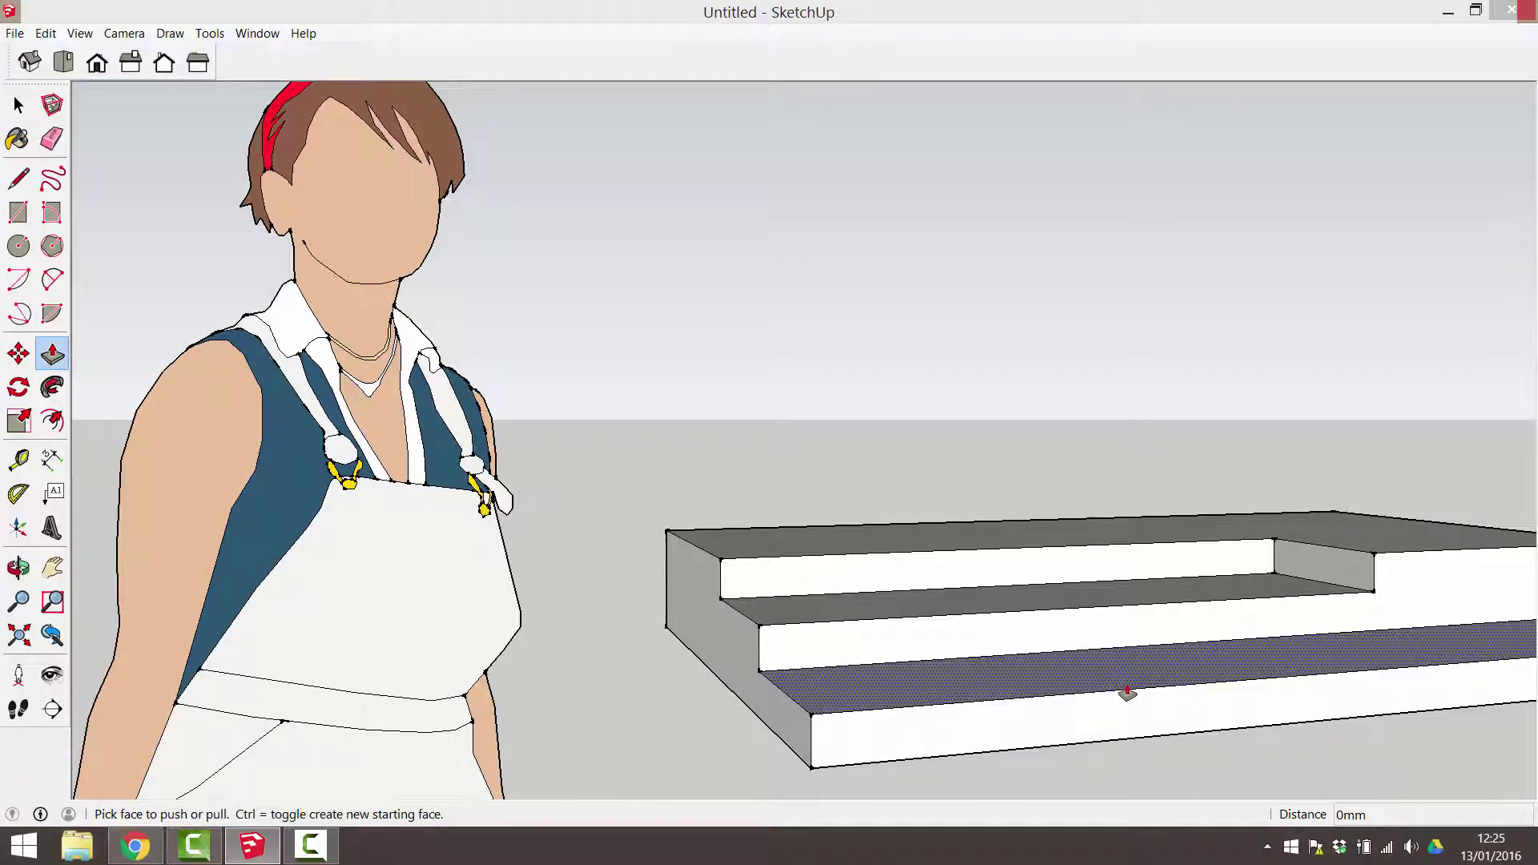
Step: Draw a 6000 mm line along the red axis from the midpoint of the block's lower back edge, extending past the block's end
{"action": "left_click", "coordinate": [19, 181]}
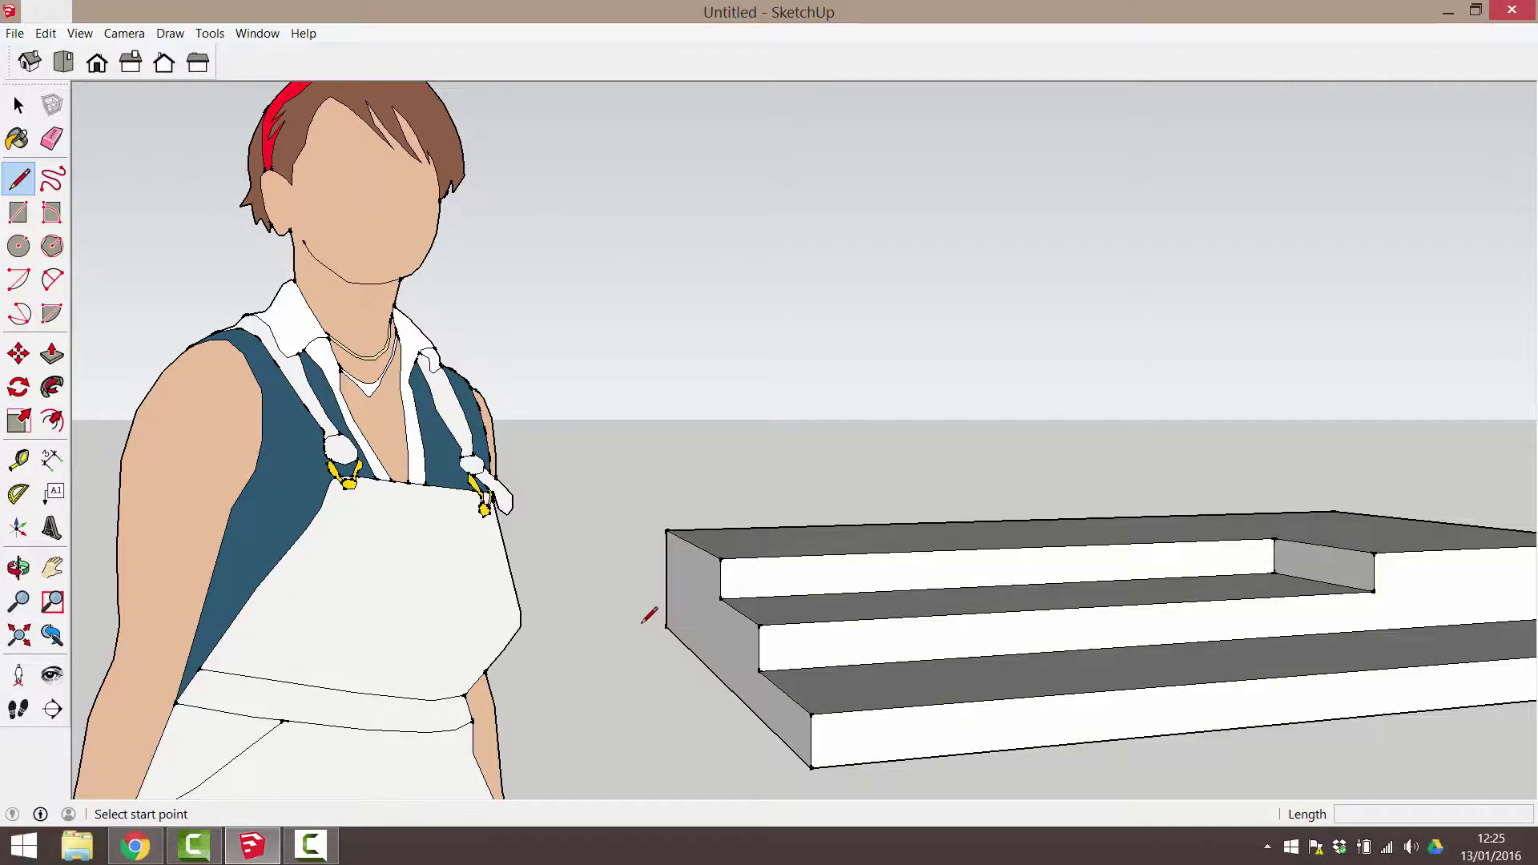
{"action": "middle_click_drag", "start_coordinate": [649, 617], "coordinate": [1153, 632]}
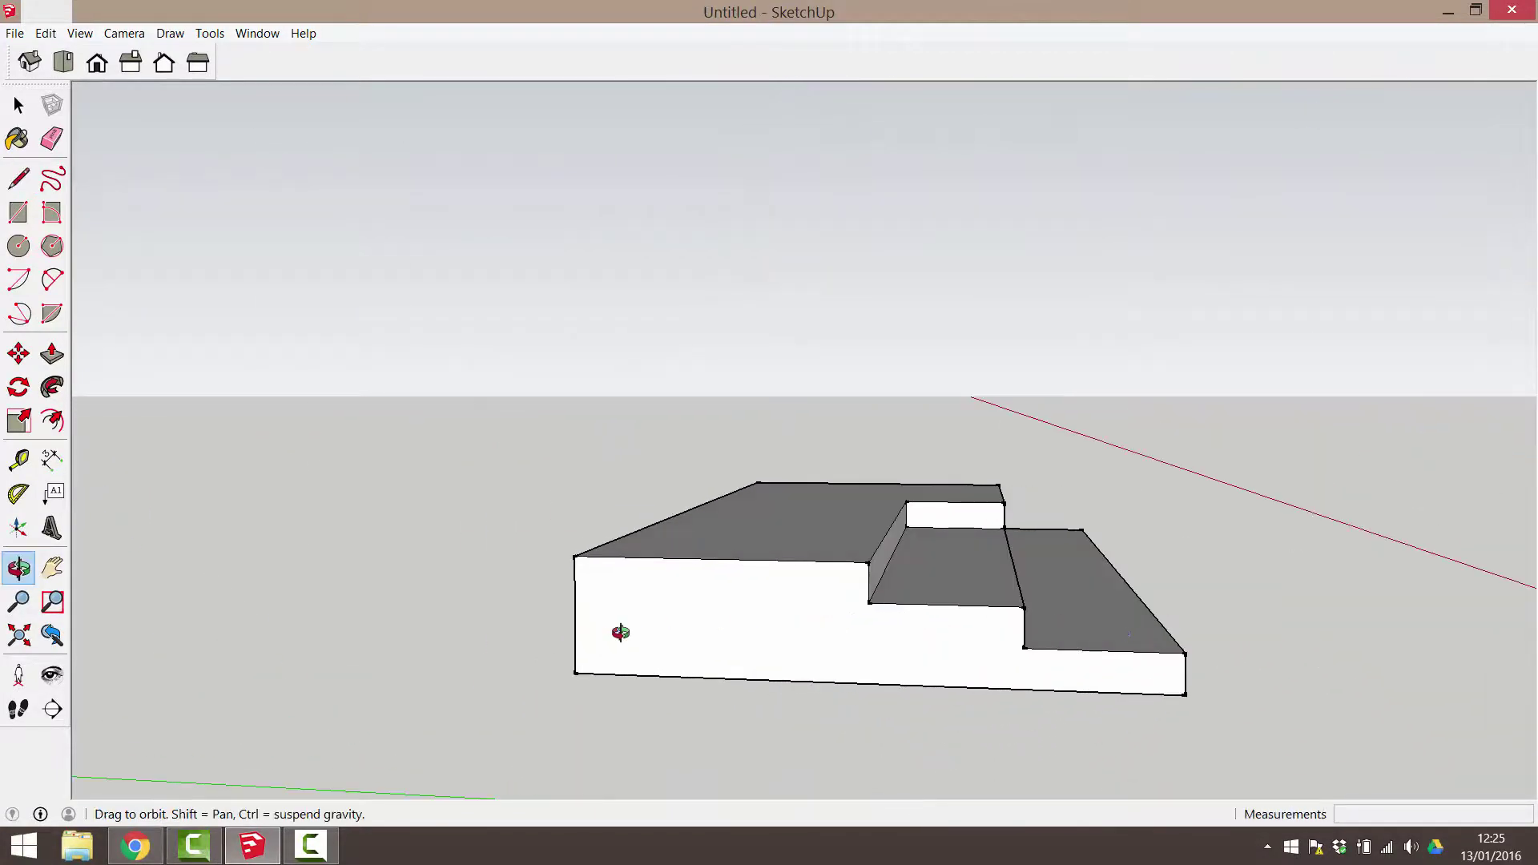
{"action": "middle_click_drag", "start_coordinate": [617, 632], "coordinate": [1049, 626]}
{"action": "middle_click_drag", "start_coordinate": [666, 619], "coordinate": [947, 619]}
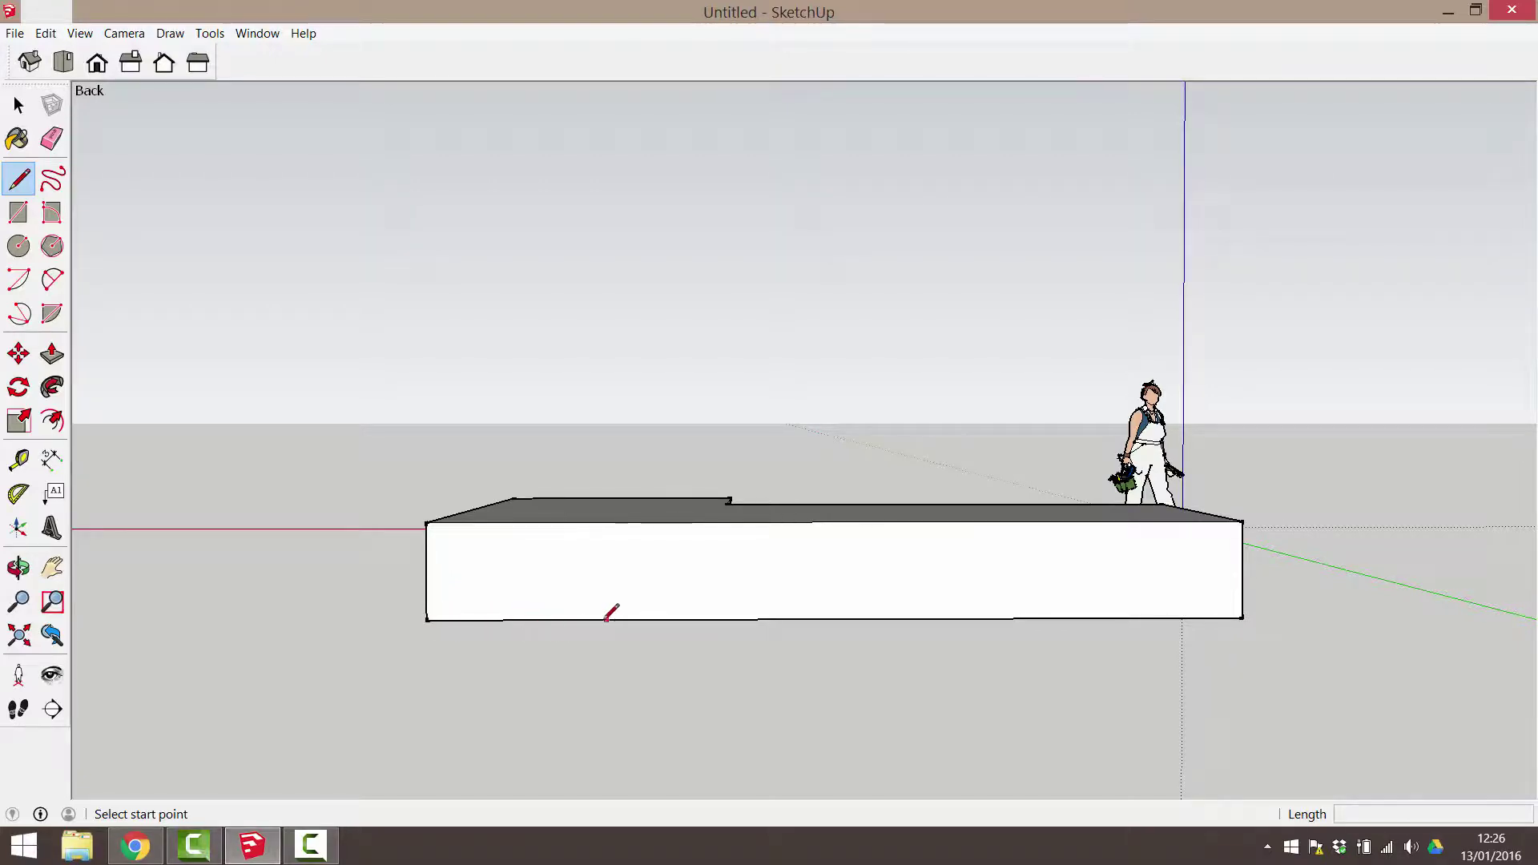
{"action": "left_click", "coordinate": [837, 618]}
{"action": "scroll", "coordinate": [837, 619], "scroll_direction": "down", "scroll_amount": 5}
{"action": "scroll", "coordinate": [837, 619], "scroll_direction": "down", "scroll_amount": 1}
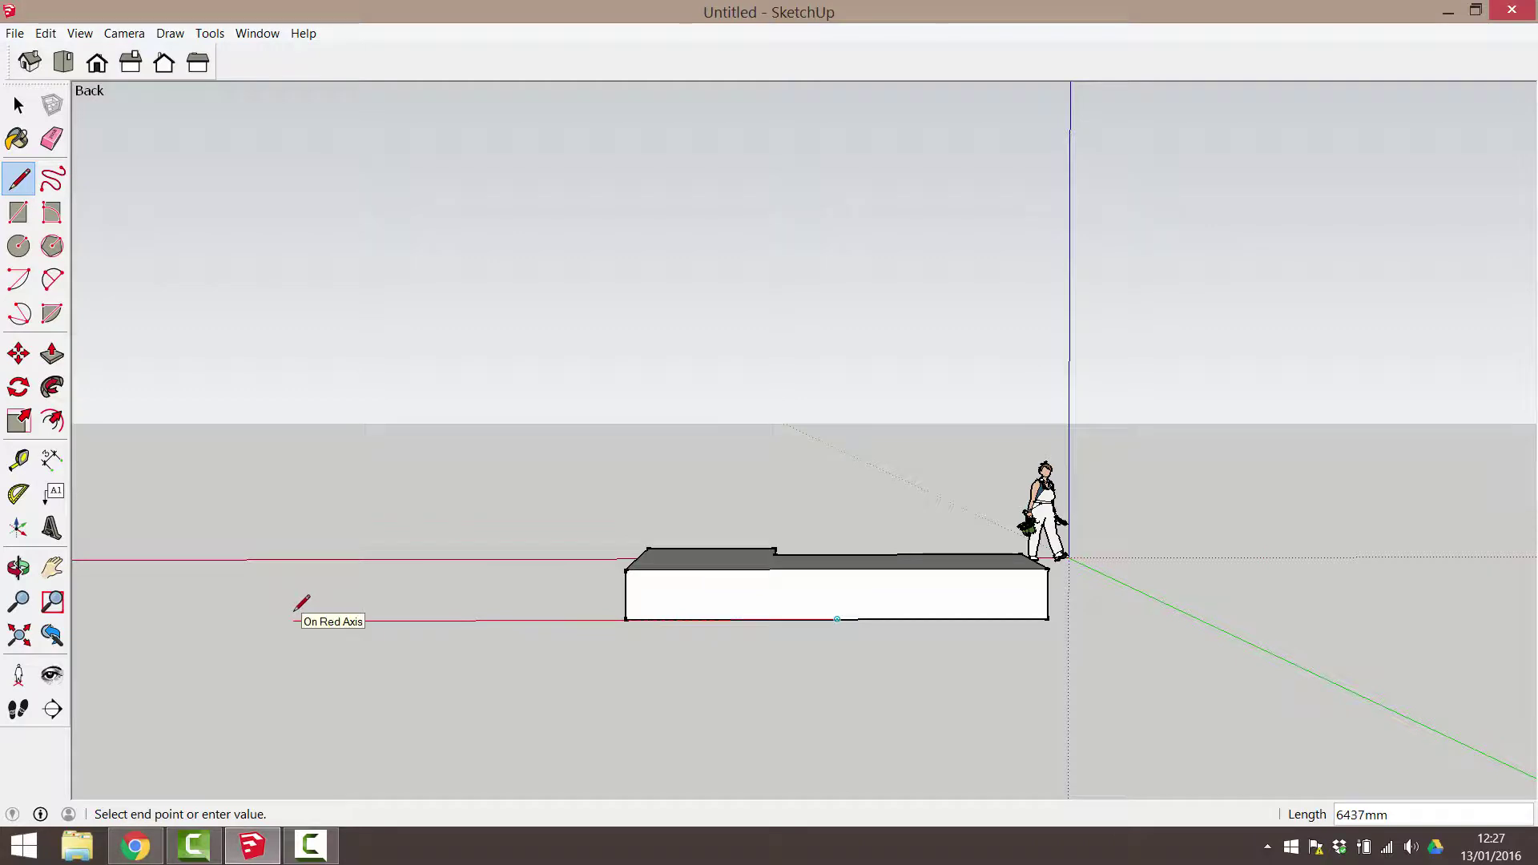
{"action": "type", "text": "6000"}
{"action": "key", "text": "Return"}
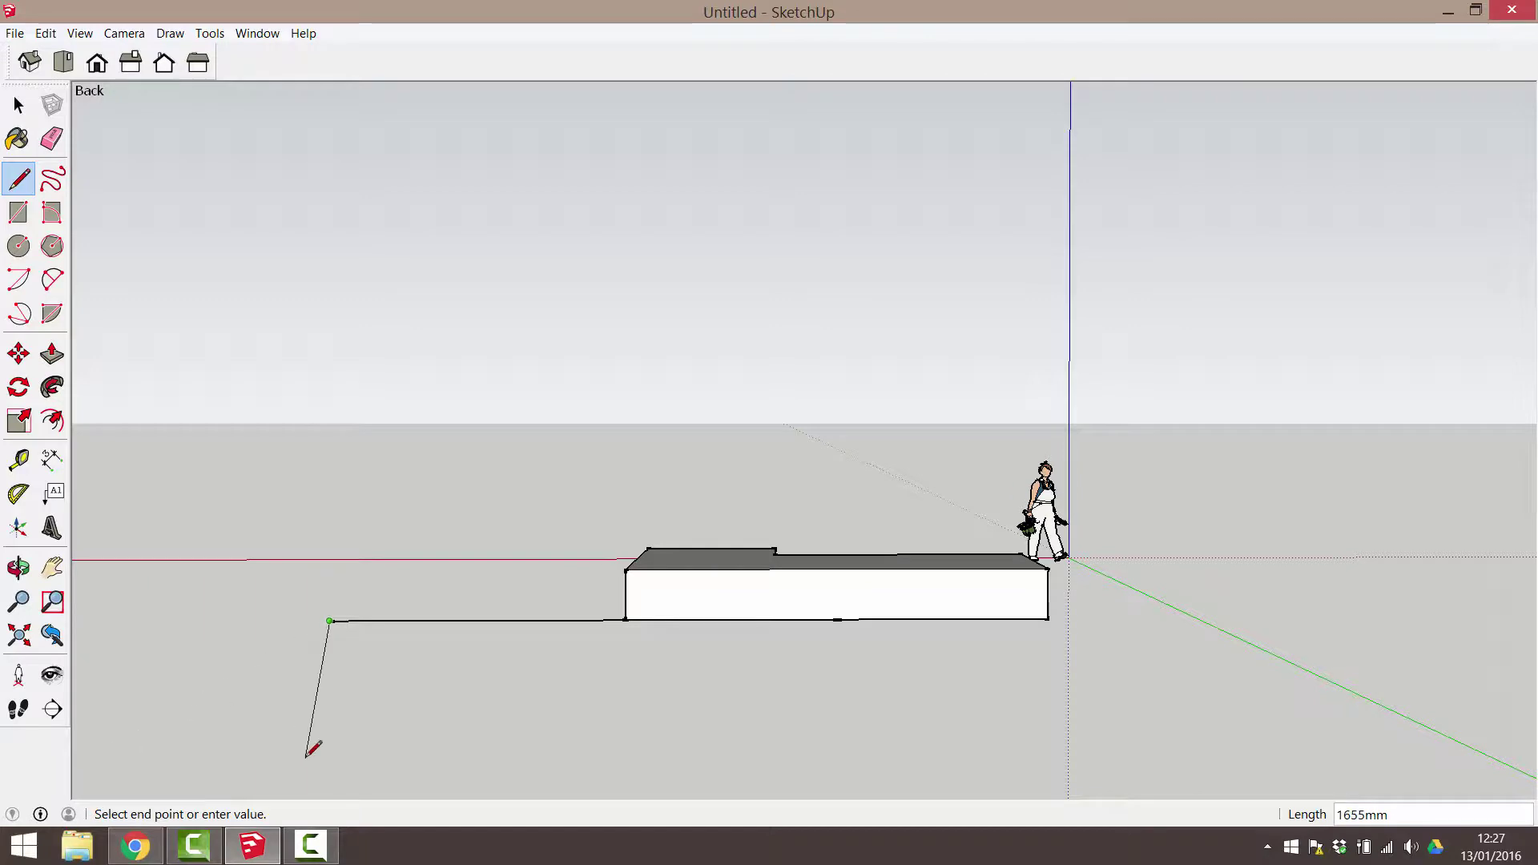
Step: In top view, draw a 9000 mm line along the green axis from the end of the 6000 mm line, away from the steps
{"action": "left_click", "coordinate": [63, 61]}
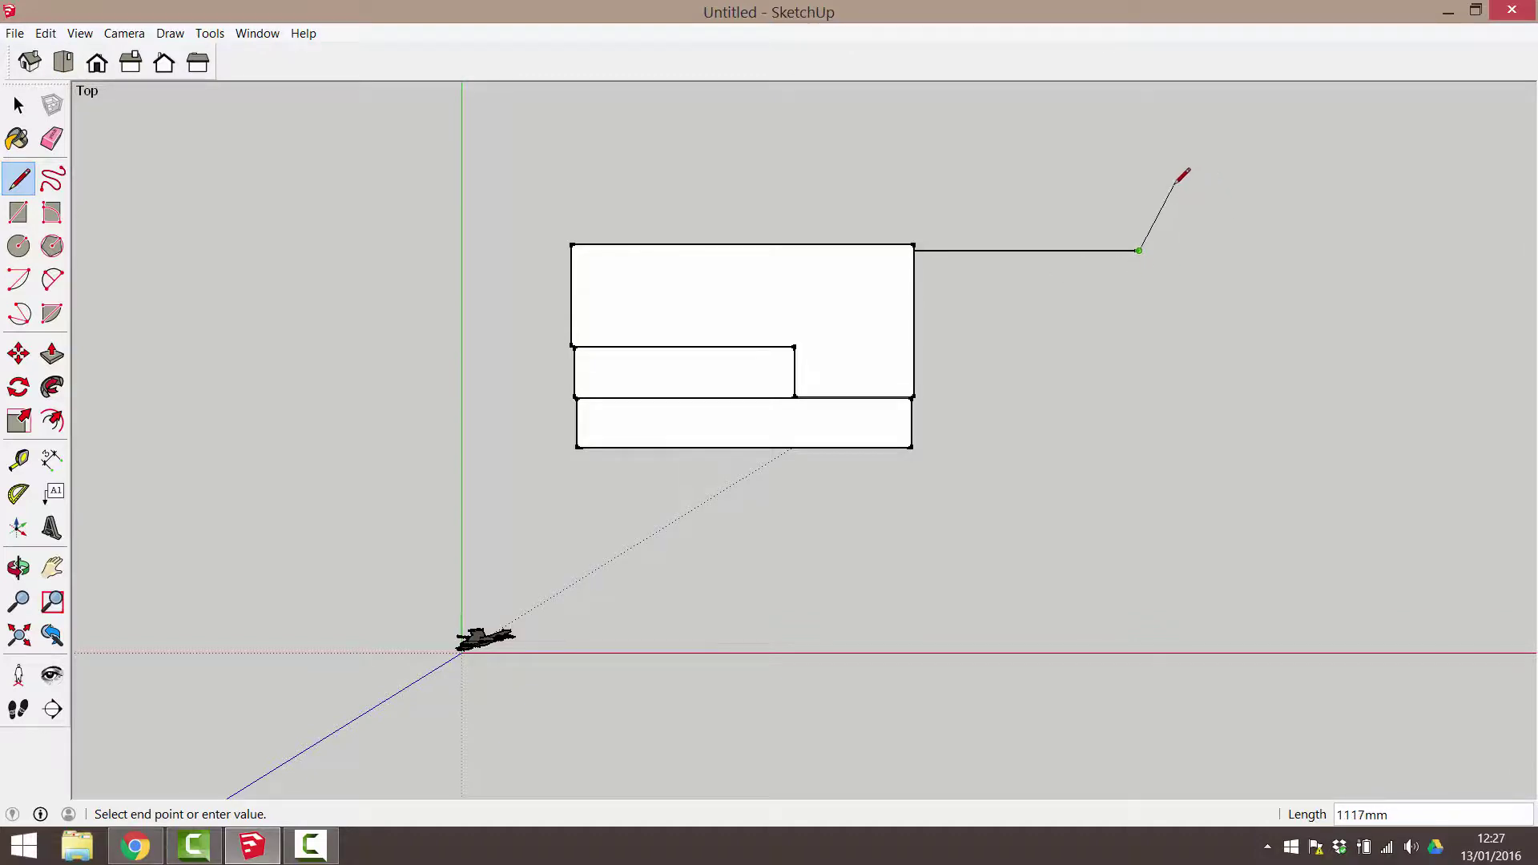
{"action": "key", "text": "o"}
{"action": "left_click_drag", "start_coordinate": [1177, 172], "coordinate": [1020, 504], "text": "shift"}
{"action": "key", "text": "l"}
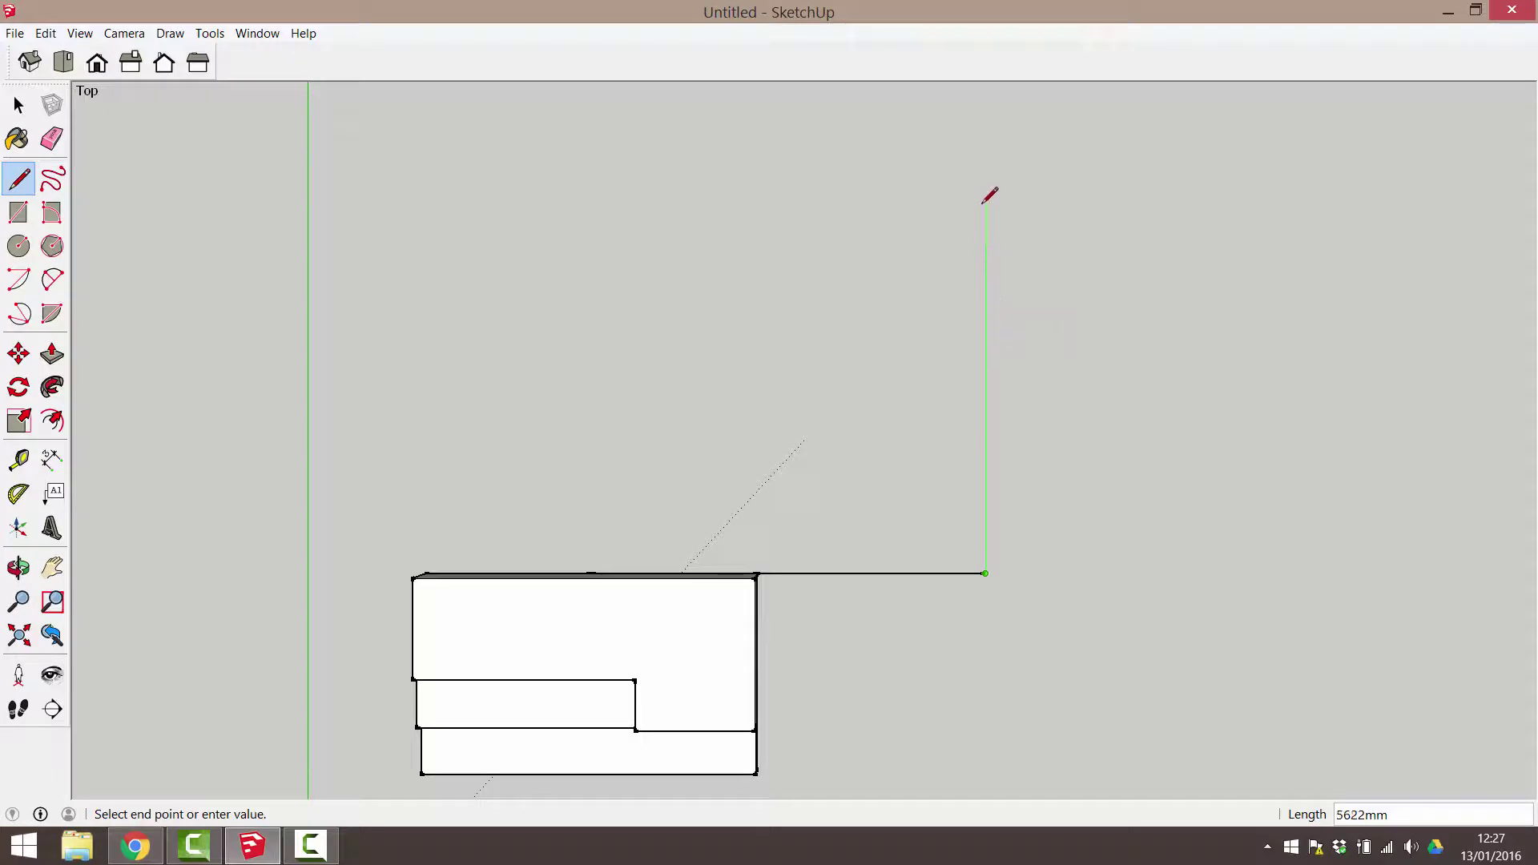
{"action": "type", "text": "9000"}
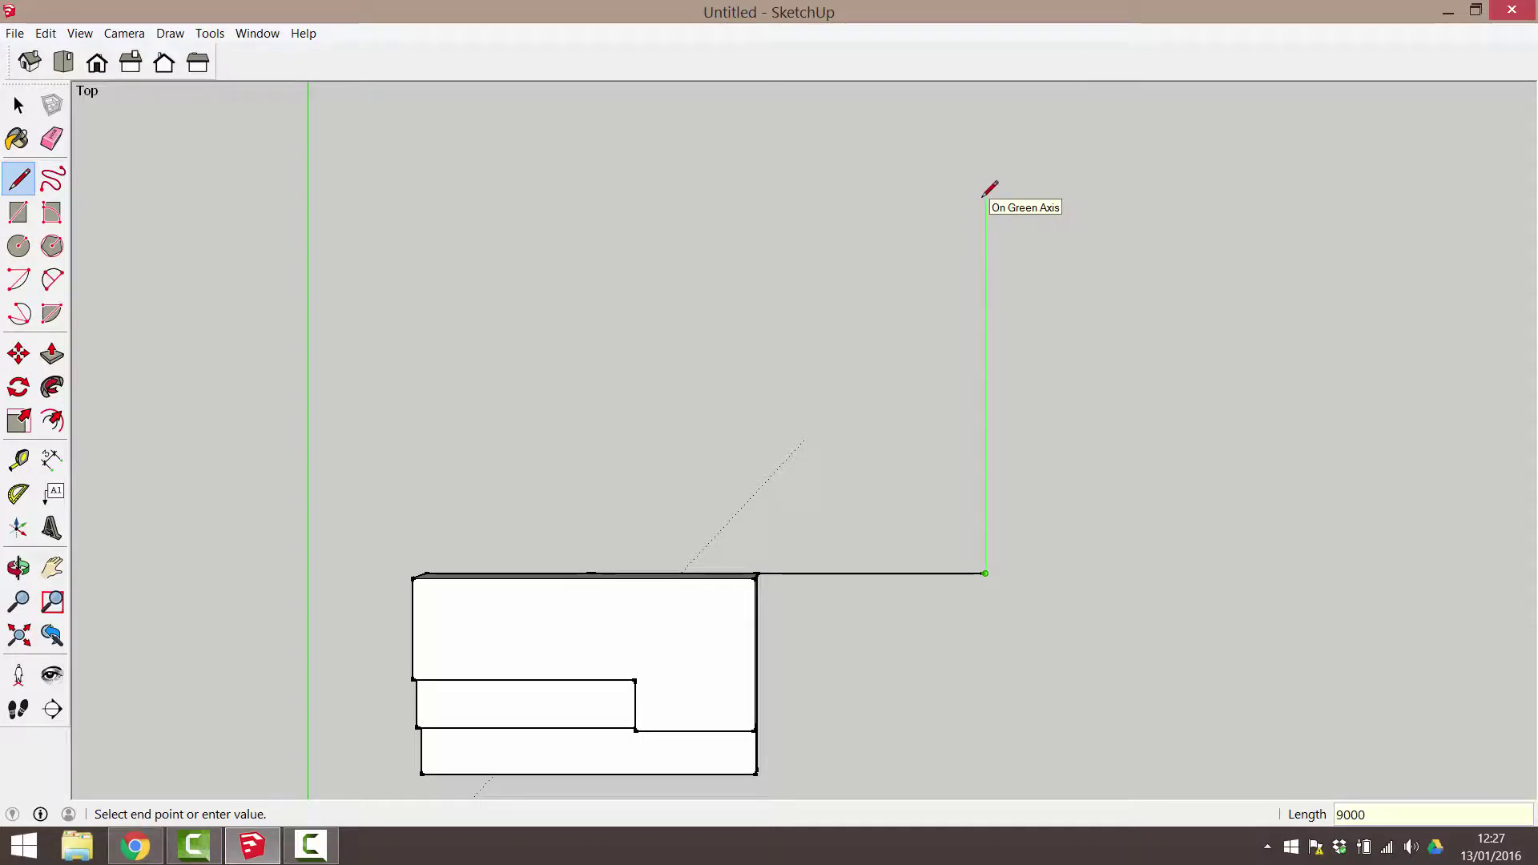
{"action": "key", "text": "Return"}
Step: Draw a 12000 mm line from the far end of the 9000 mm line, locked to the red axis and running back across behind the steps
{"action": "scroll", "coordinate": [984, 197], "scroll_direction": "down", "scroll_amount": 1}
{"action": "middle_click_drag", "start_coordinate": [983, 197], "coordinate": [967, 343]}
{"action": "key", "text": "l"}
{"action": "left_click", "coordinate": [968, 169]}
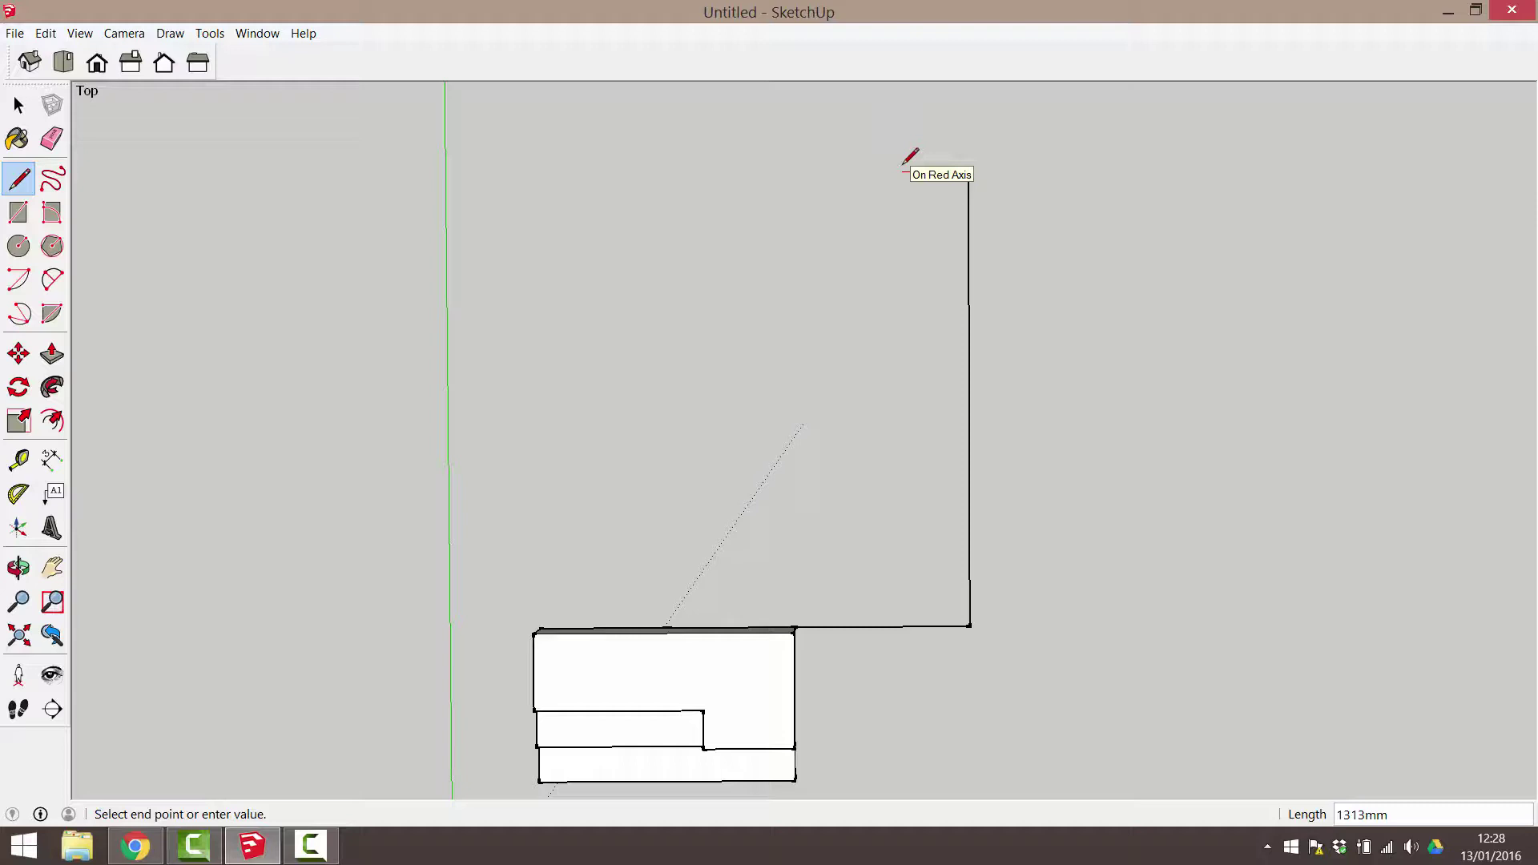
{"action": "key", "text": "Right"}
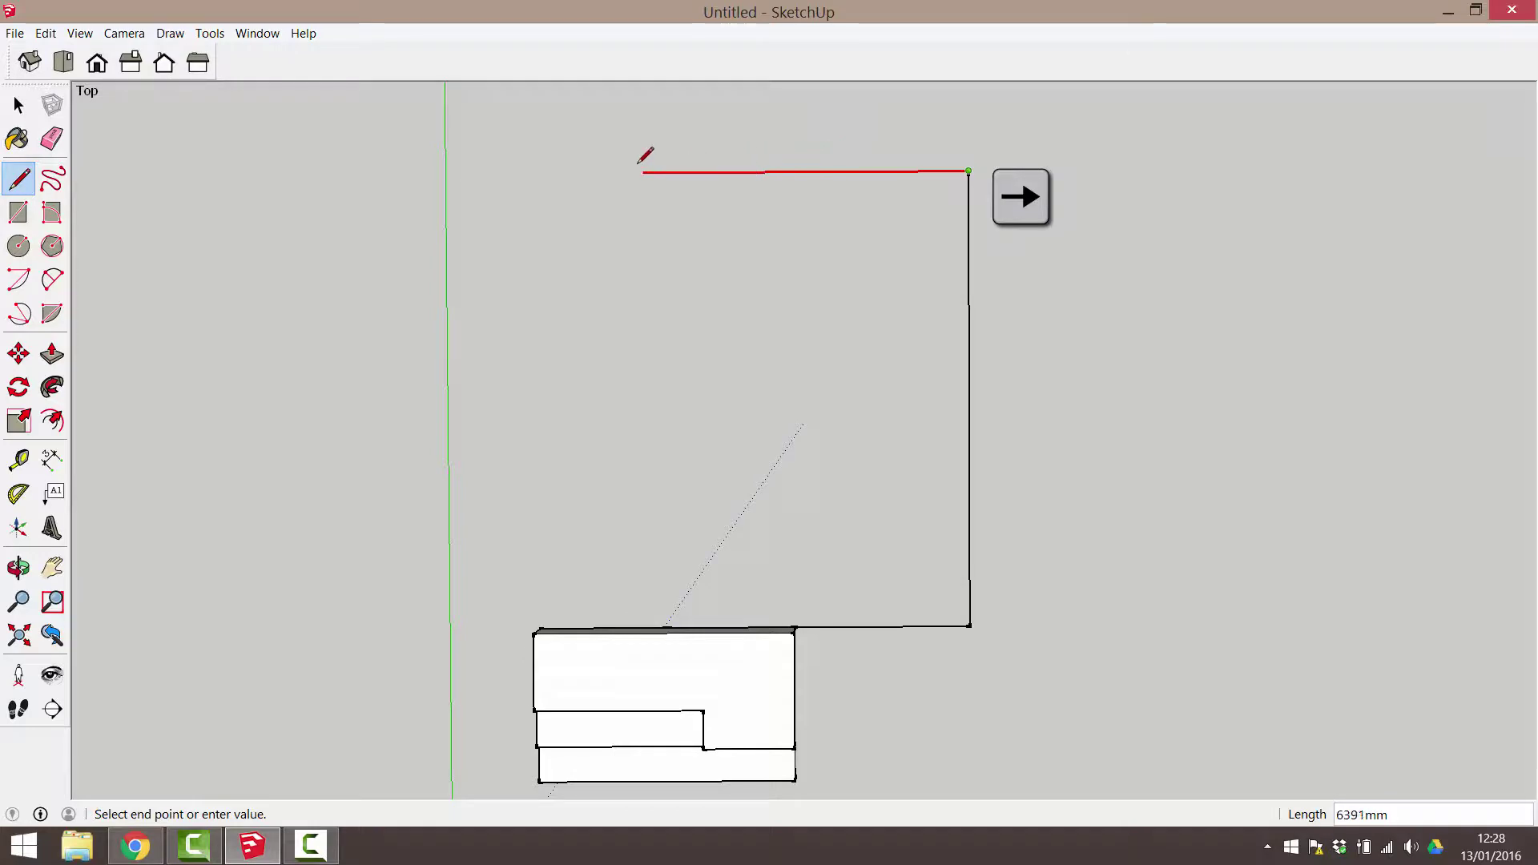
{"action": "type", "text": "12000"}
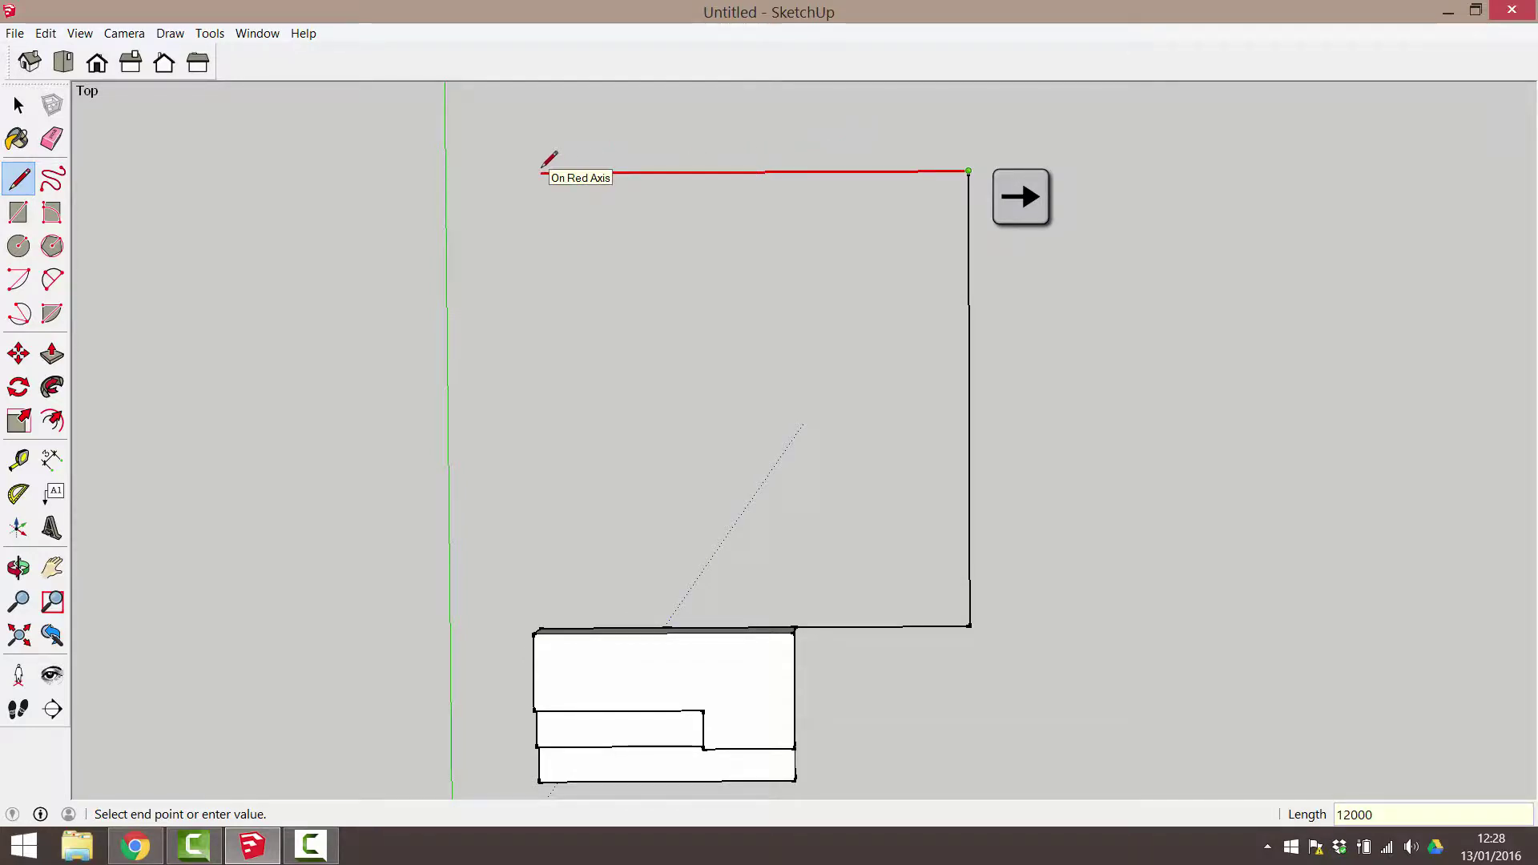
{"action": "key", "text": "Return"}
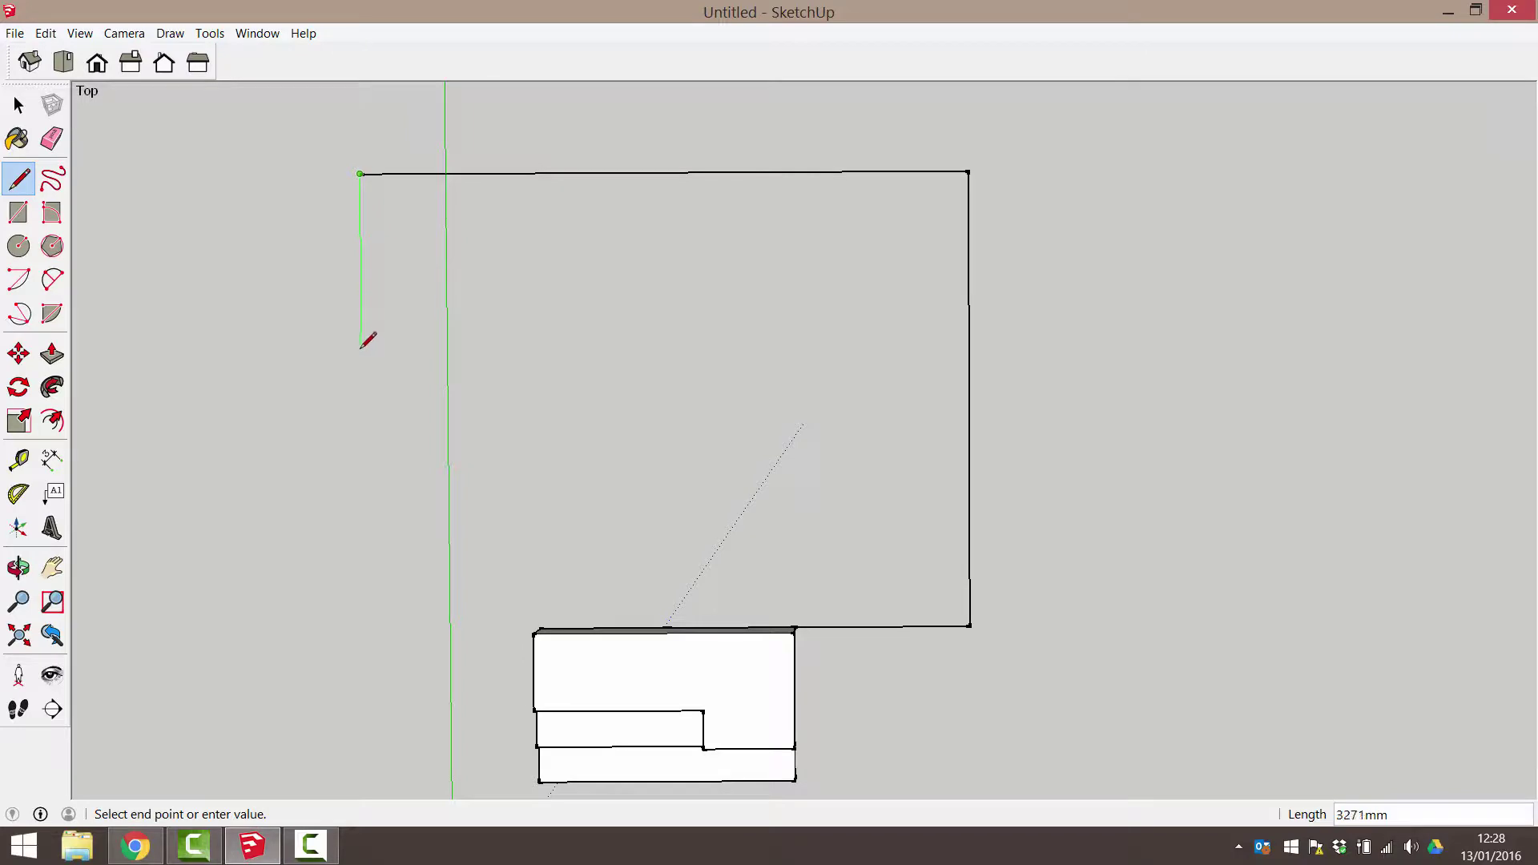
Step: Close the outline with a 9000 mm line back along the green axis and a 6000 mm line along the red axis to the starting midpoint
{"action": "key", "text": "Left"}
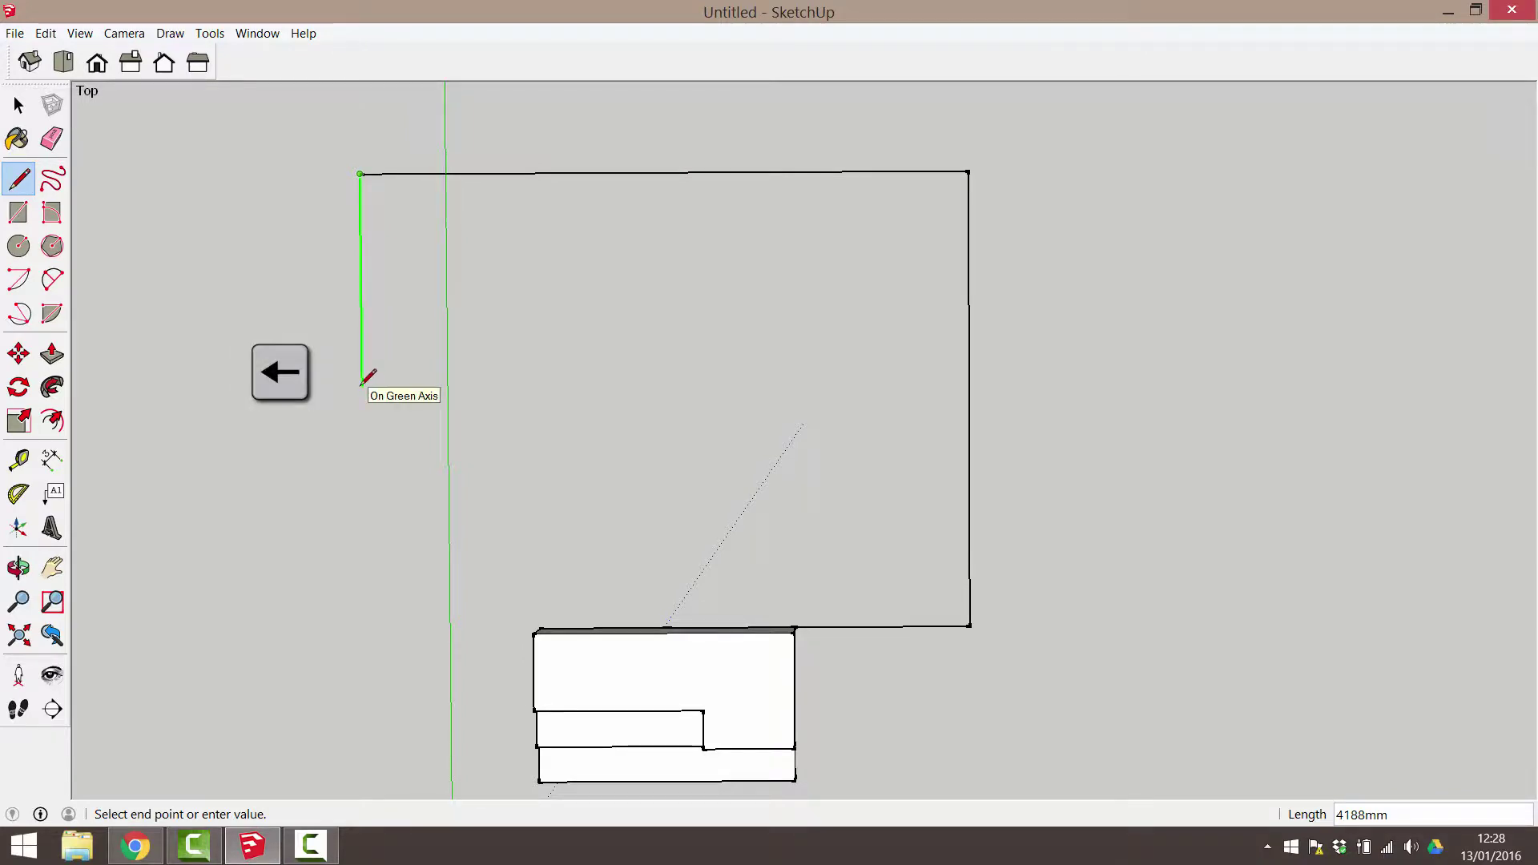
{"action": "type", "text": "9"}
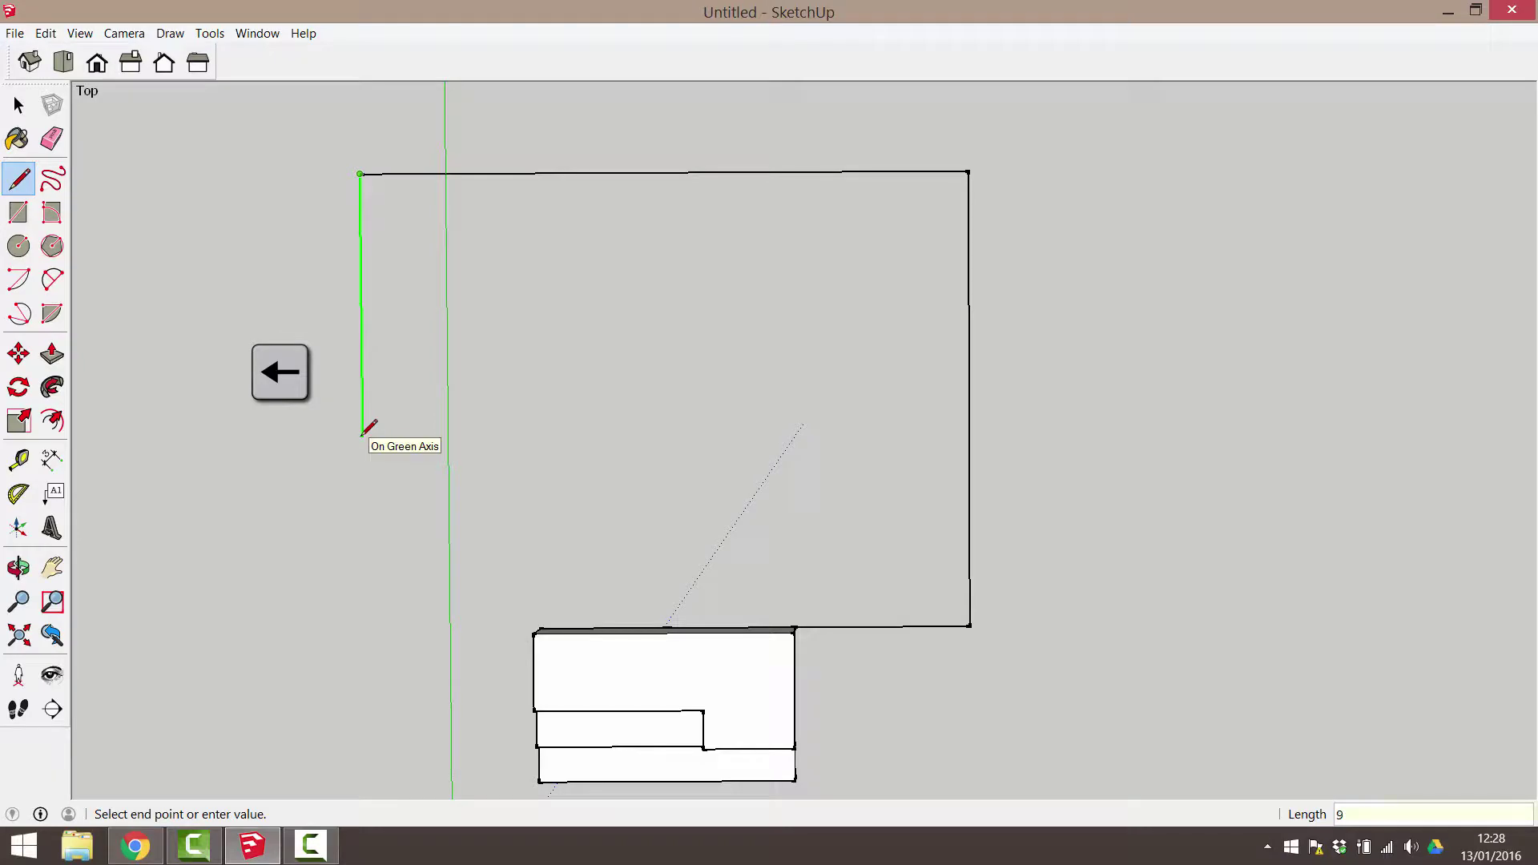
{"action": "type", "text": "000"}
{"action": "key", "text": "Return"}
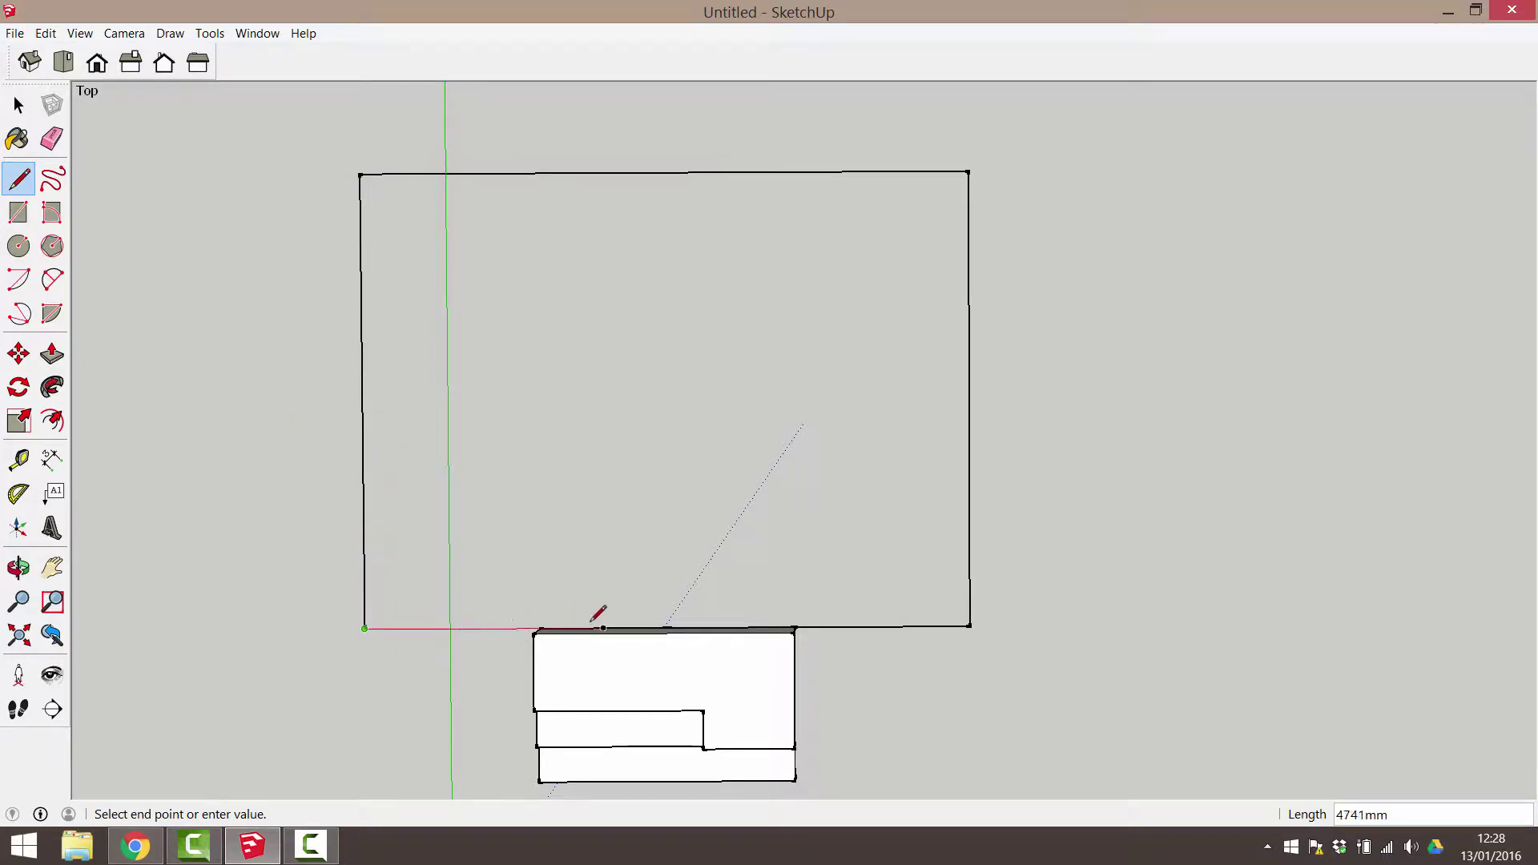
{"action": "type", "text": "6000"}
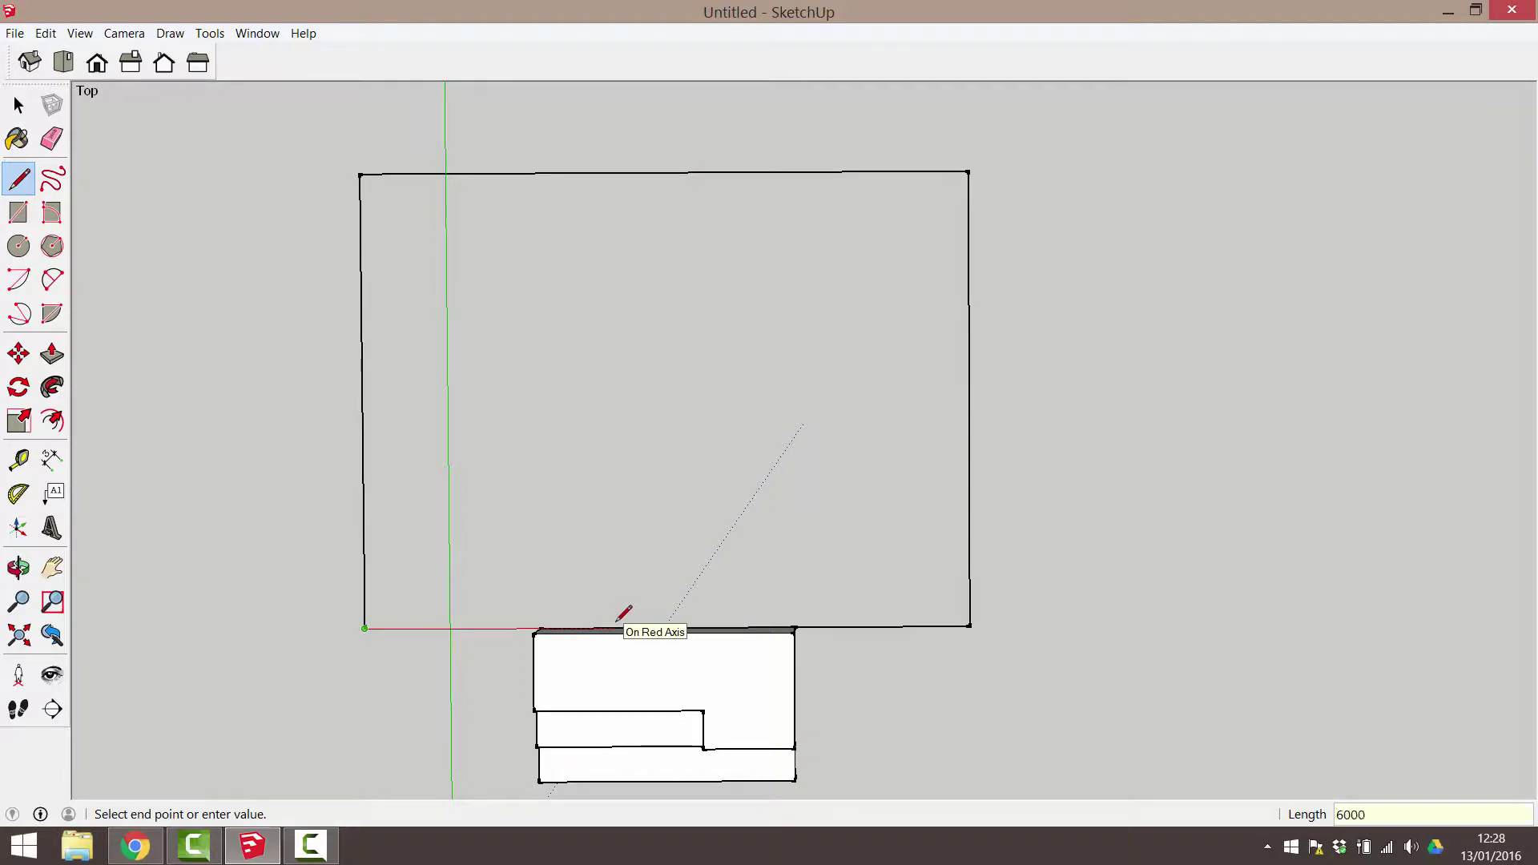
{"action": "key", "text": "Return"}
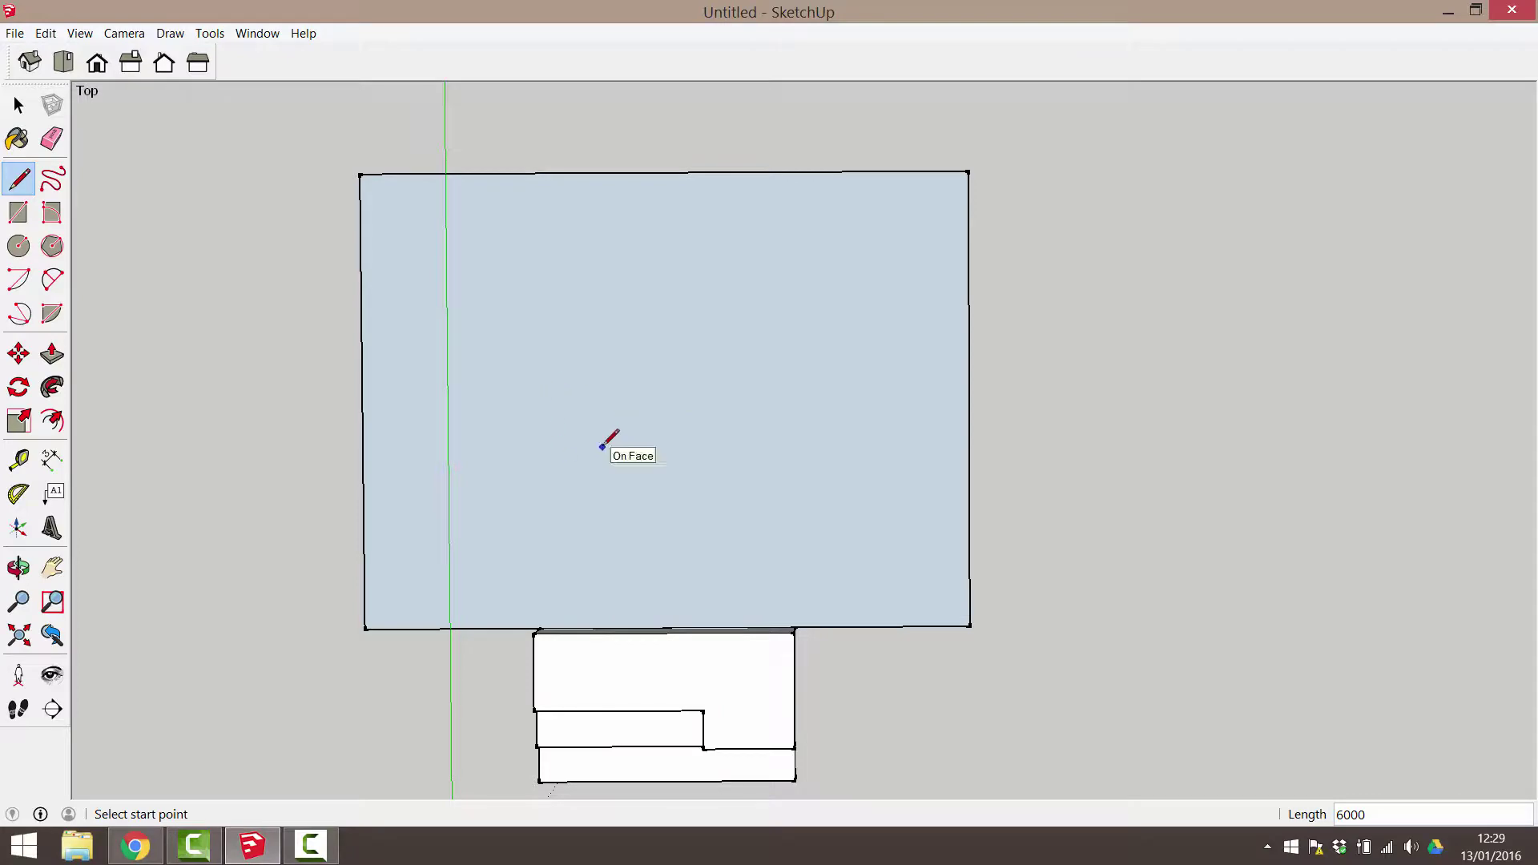
Step: Pull the 12000 by 9000 mm face behind the steps up 6000 mm to form the building volume
{"action": "middle_click_drag", "start_coordinate": [840, 726], "coordinate": [800, 240]}
{"action": "middle_click_drag", "start_coordinate": [889, 552], "coordinate": [807, 556]}
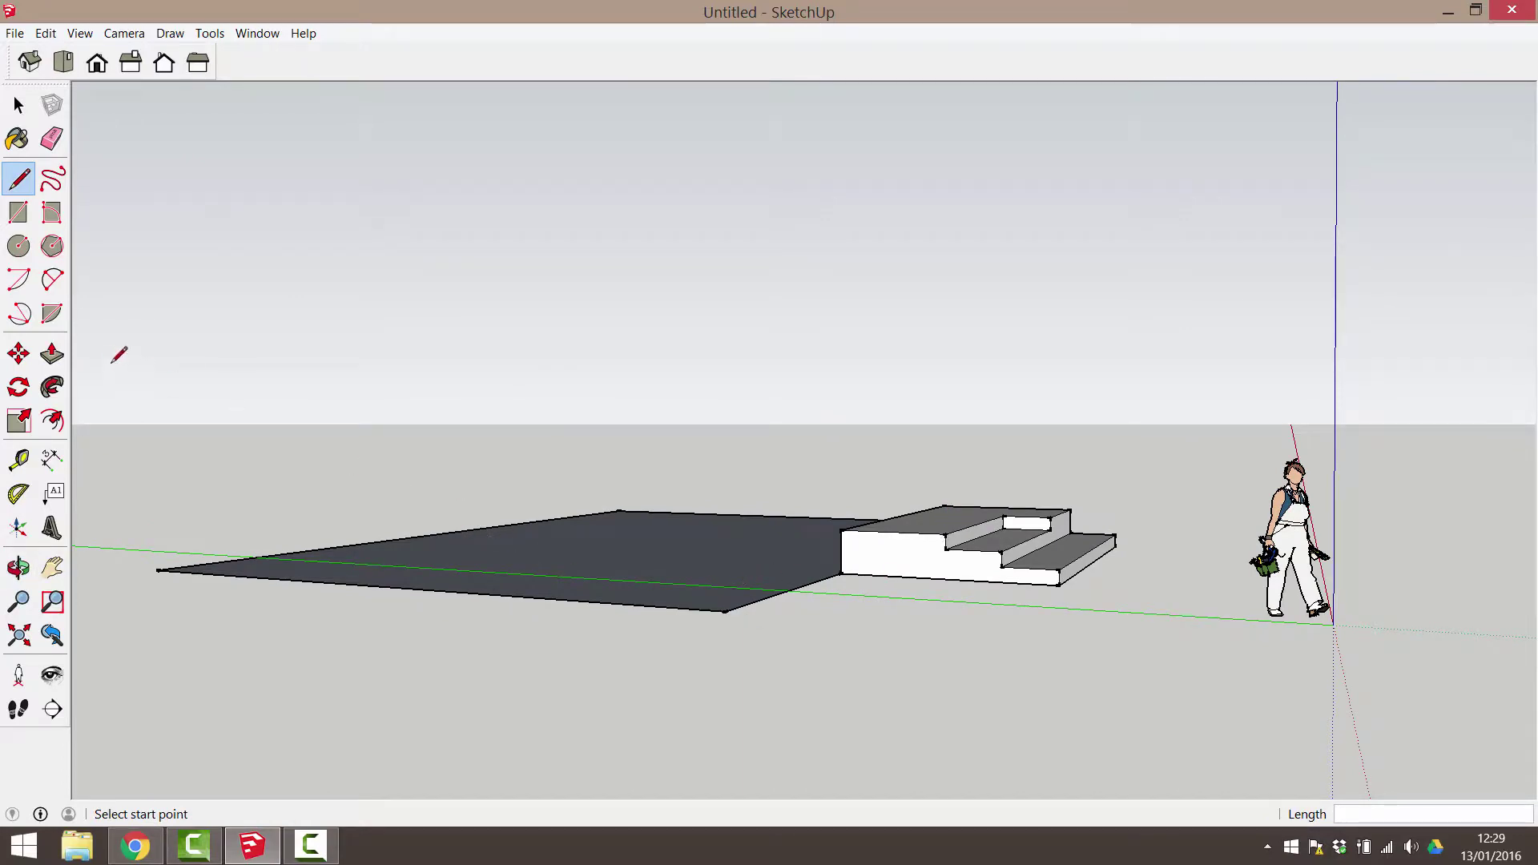
{"action": "left_click", "coordinate": [67, 363]}
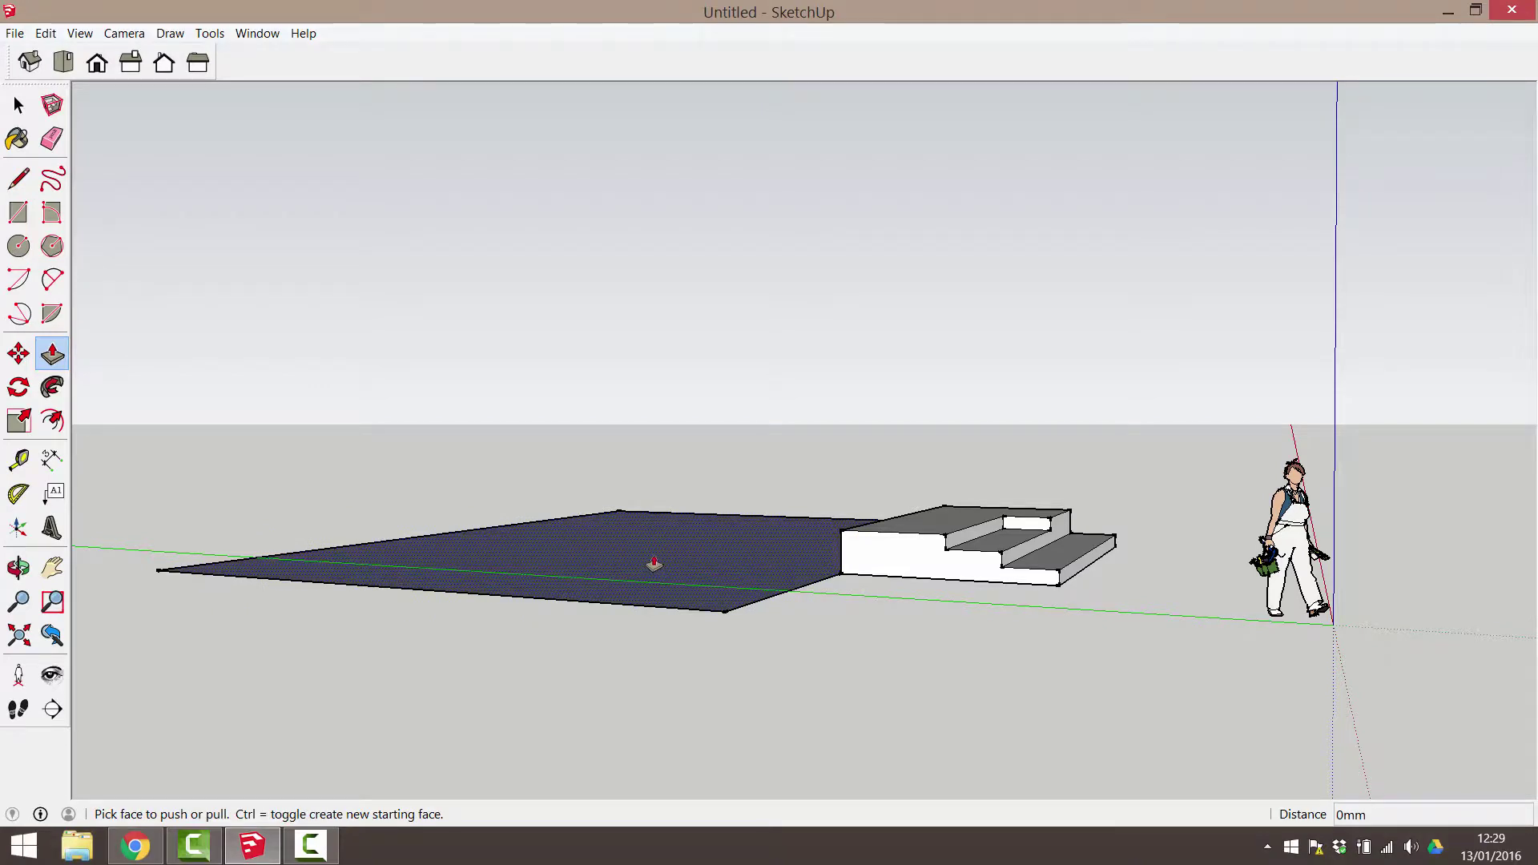
{"action": "left_click_drag", "start_coordinate": [653, 565], "coordinate": [662, 374]}
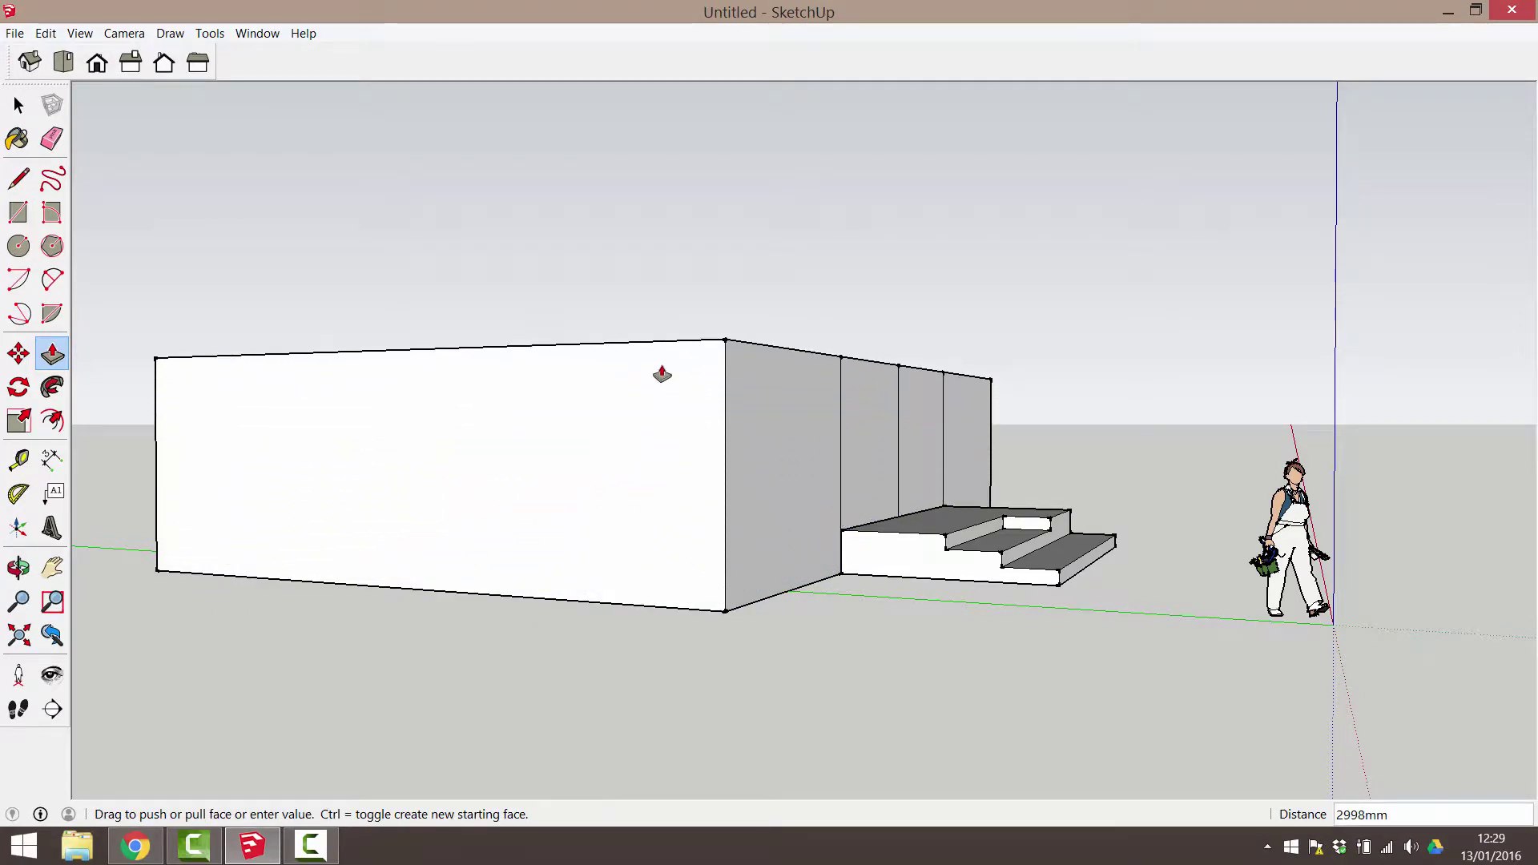
{"action": "type", "text": "6000"}
{"action": "key", "text": "Return"}
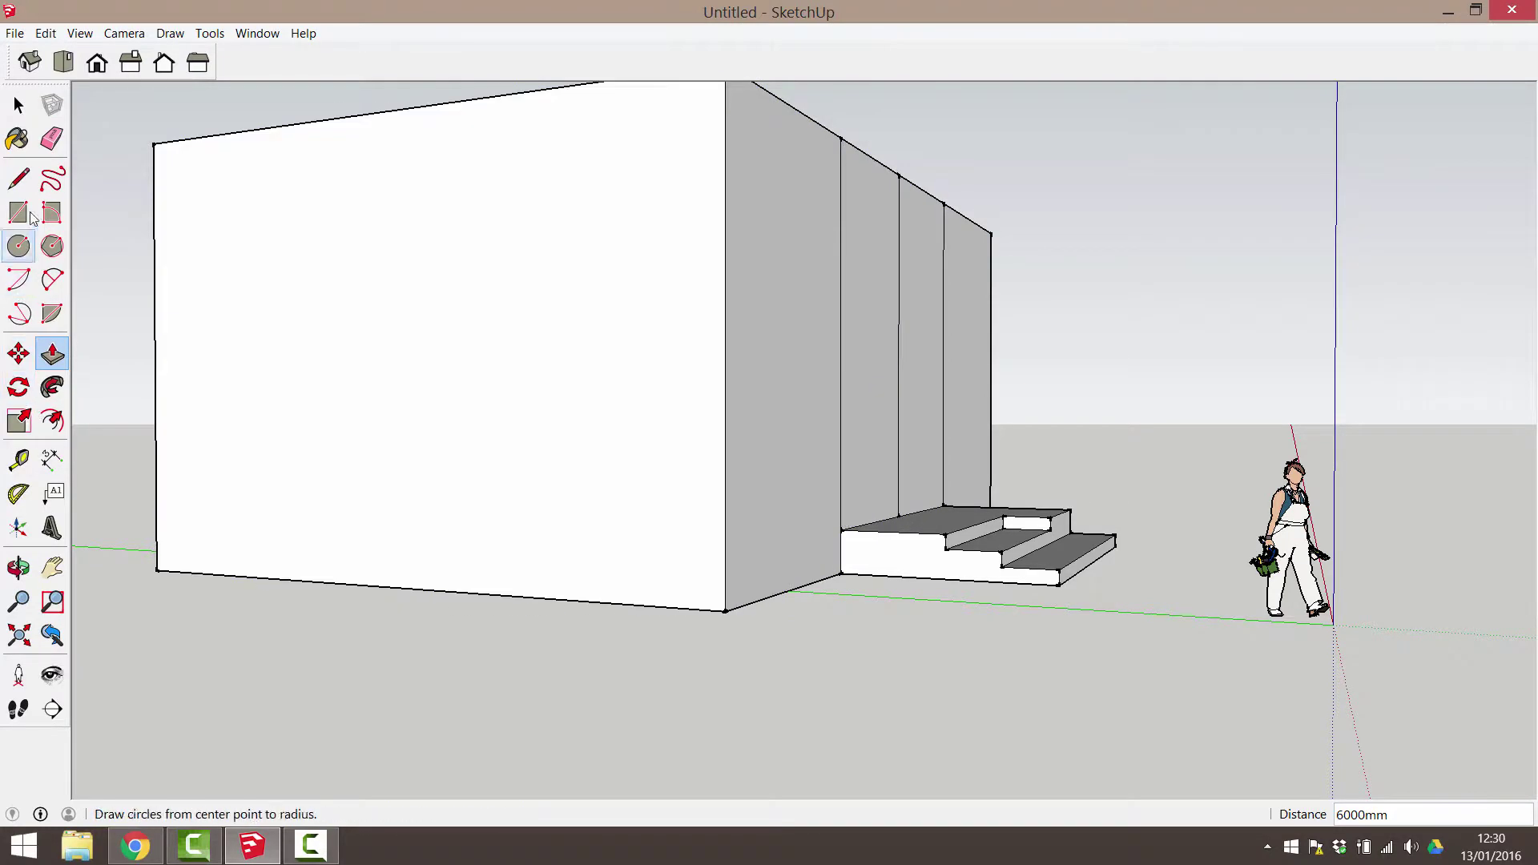
Step: Erase the three extra vertical lines on the building wall above the steps
{"action": "left_click", "coordinate": [47, 140]}
{"action": "left_click", "coordinate": [841, 394]}
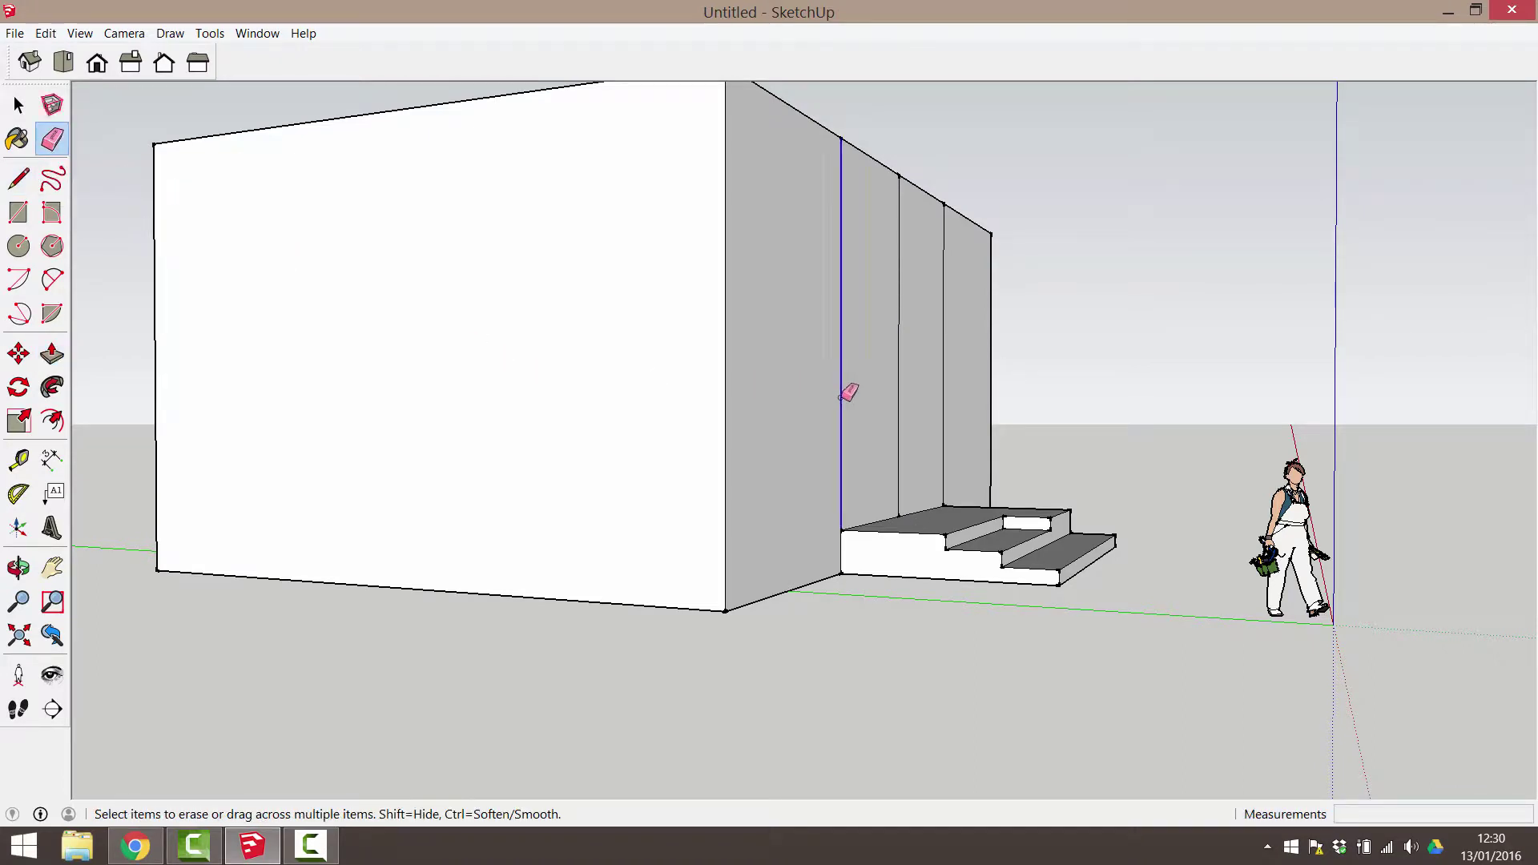
{"action": "left_click", "coordinate": [898, 394]}
{"action": "left_click", "coordinate": [943, 395]}
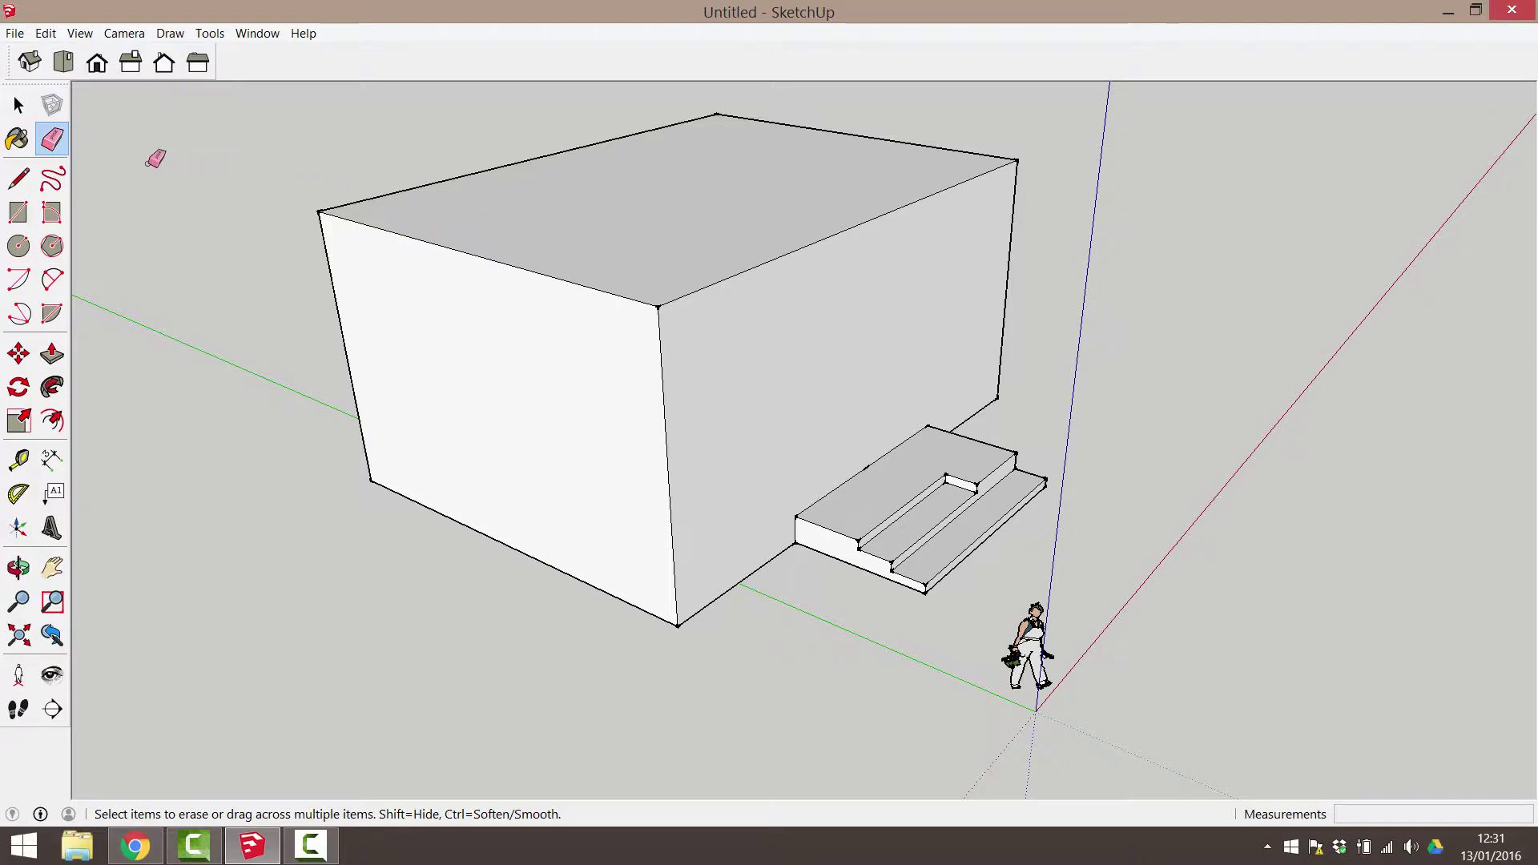
Step: Draw a line across the building's top face connecting the midpoints of its two short edges
{"action": "left_click", "coordinate": [18, 180]}
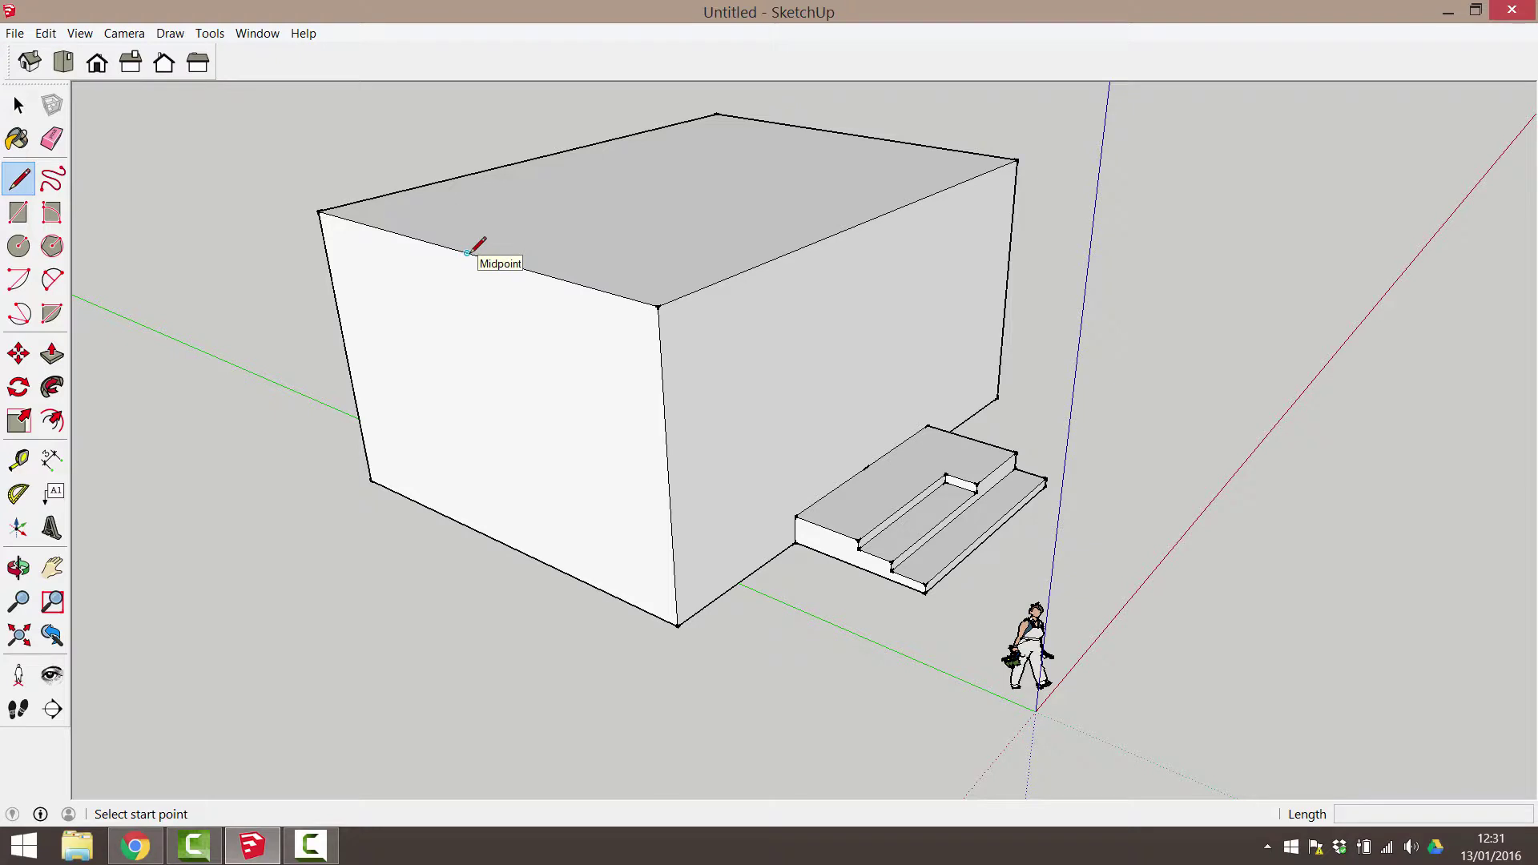
{"action": "left_click", "coordinate": [467, 253]}
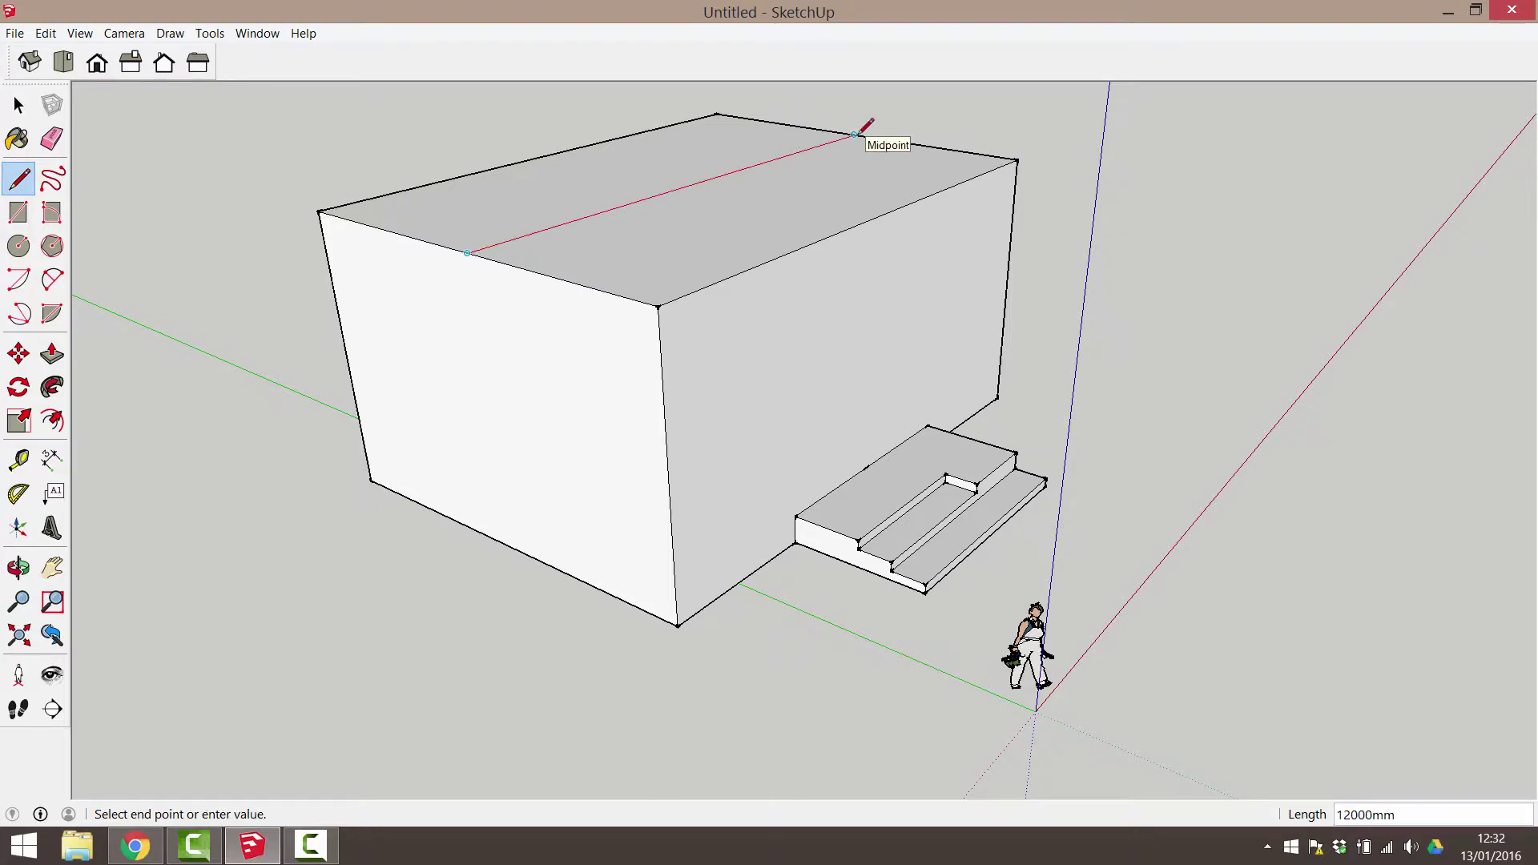
{"action": "left_click", "coordinate": [855, 134]}
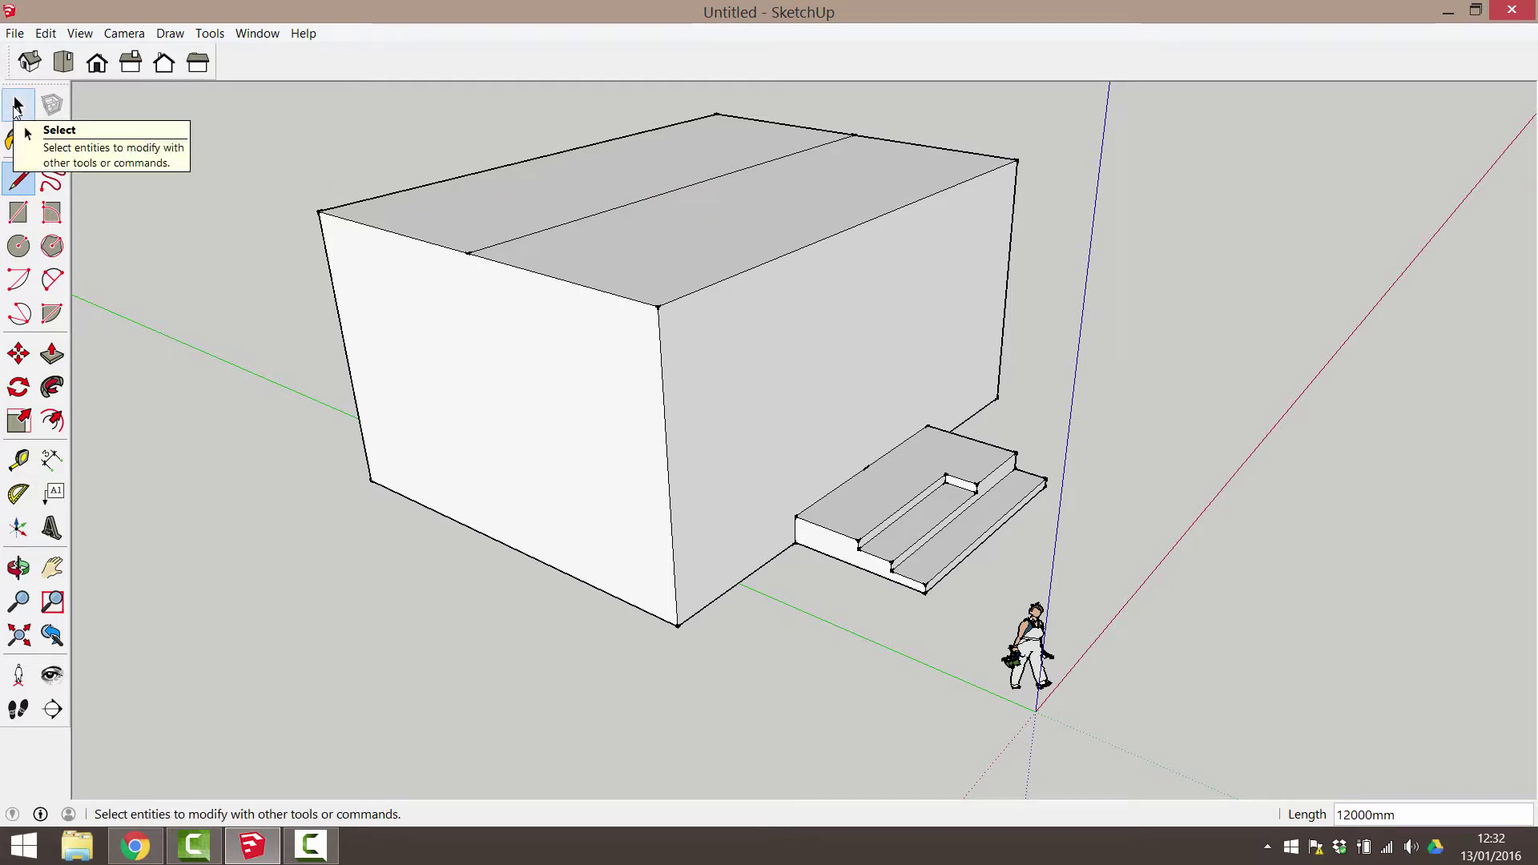
Step: Move the top face's centre line up 2500 mm along the blue axis to form a gable roof
{"action": "left_click", "coordinate": [18, 104]}
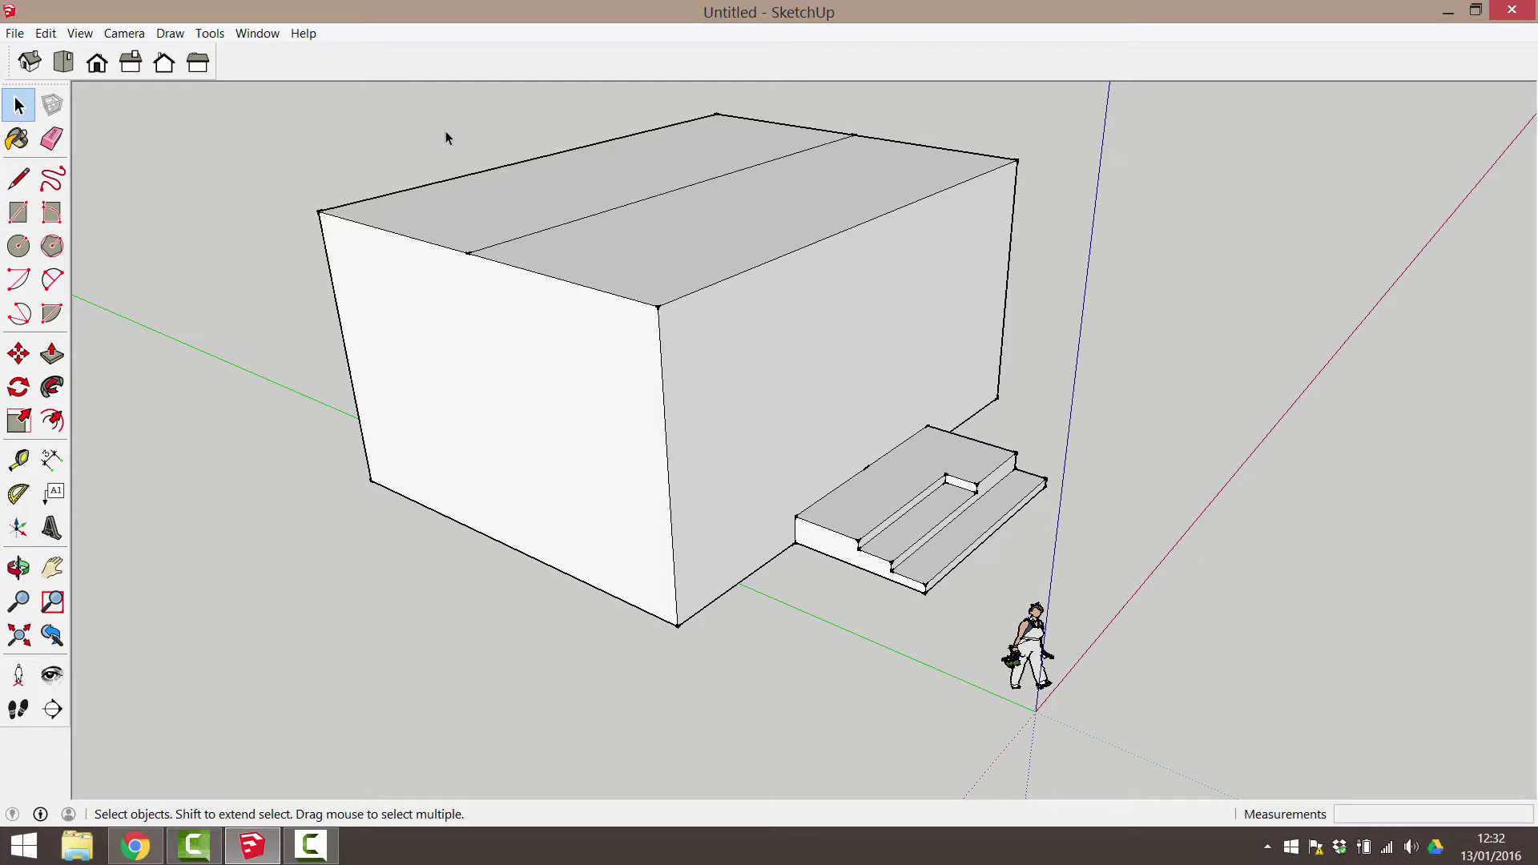
{"action": "left_click", "coordinate": [533, 233]}
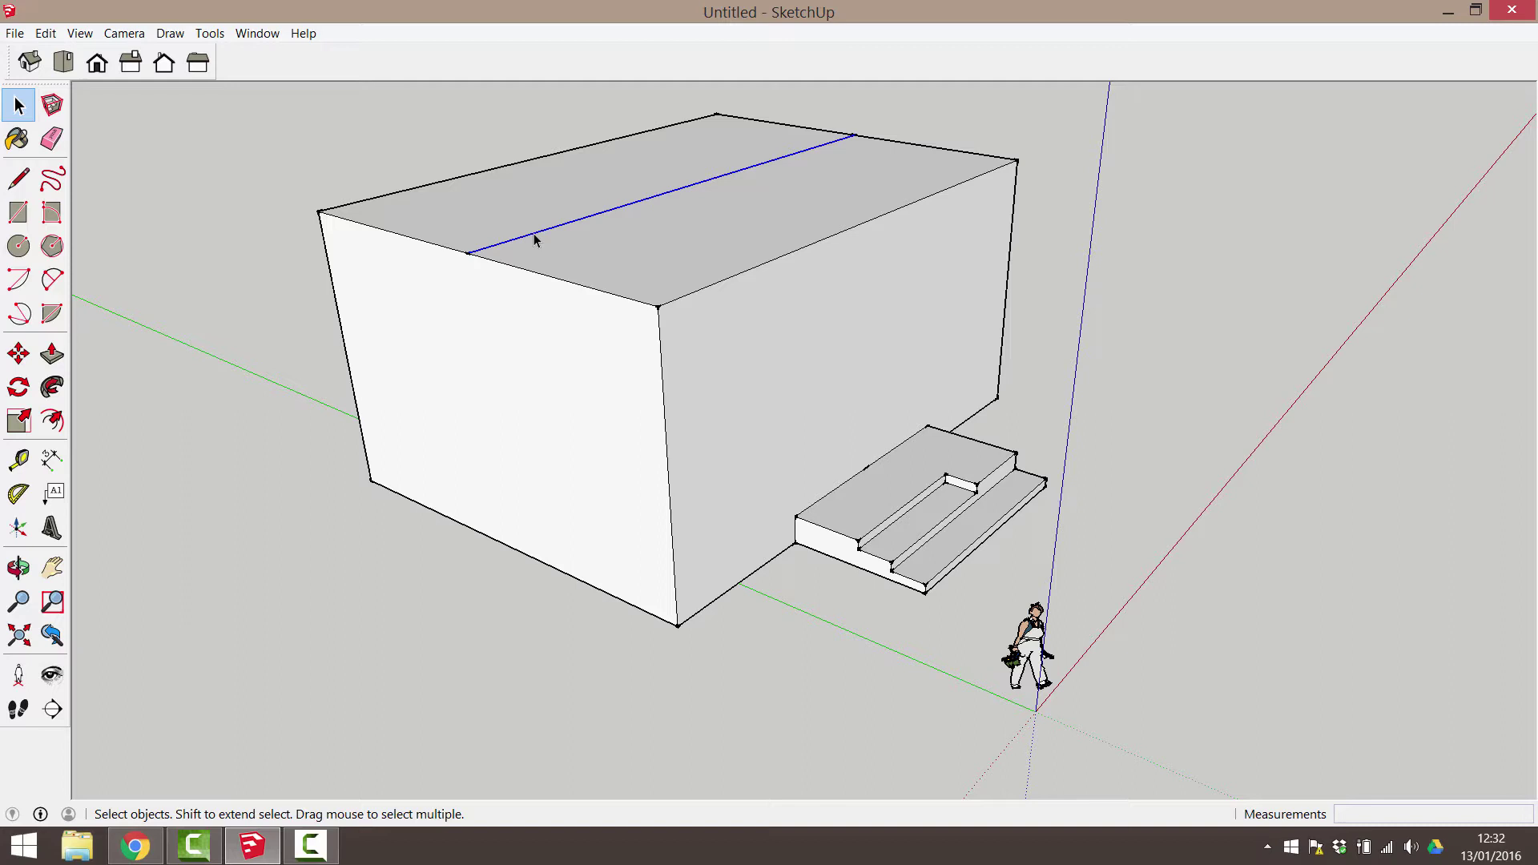
{"action": "left_click", "coordinate": [18, 354]}
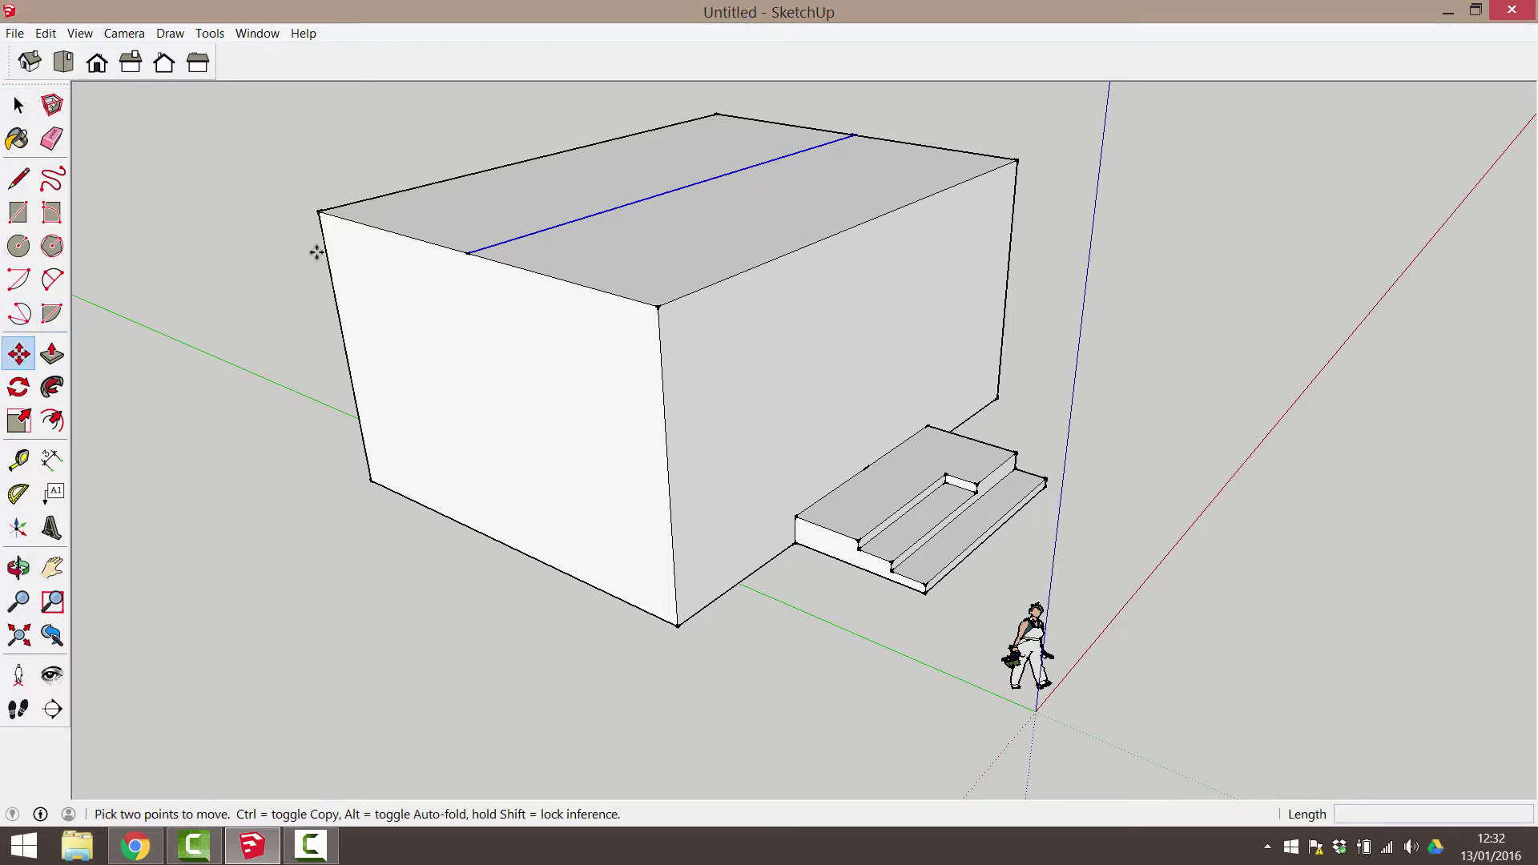
{"action": "left_click", "coordinate": [466, 253]}
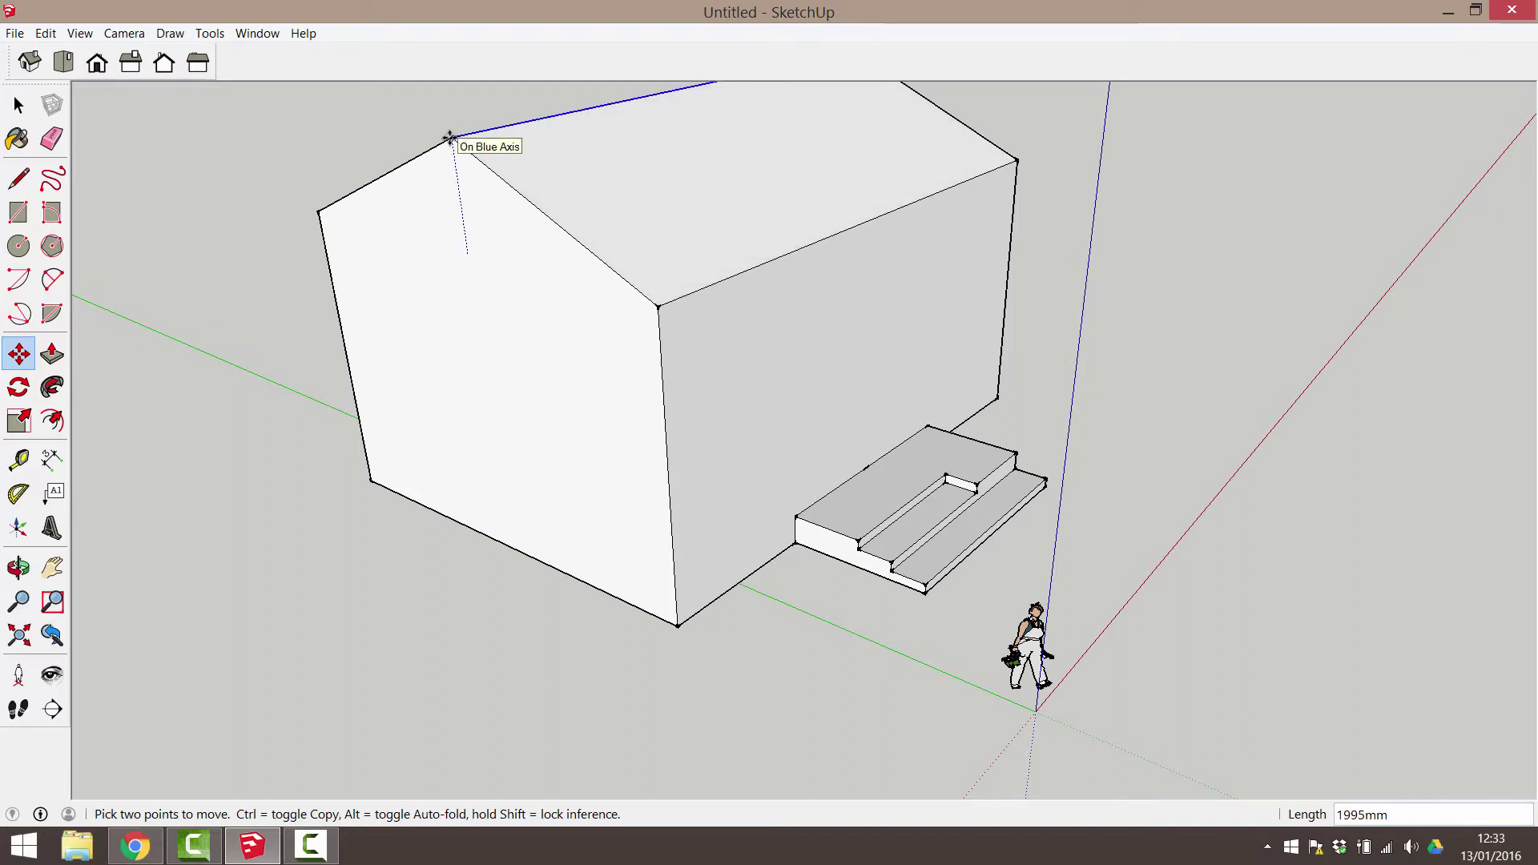
{"action": "key", "text": "Up"}
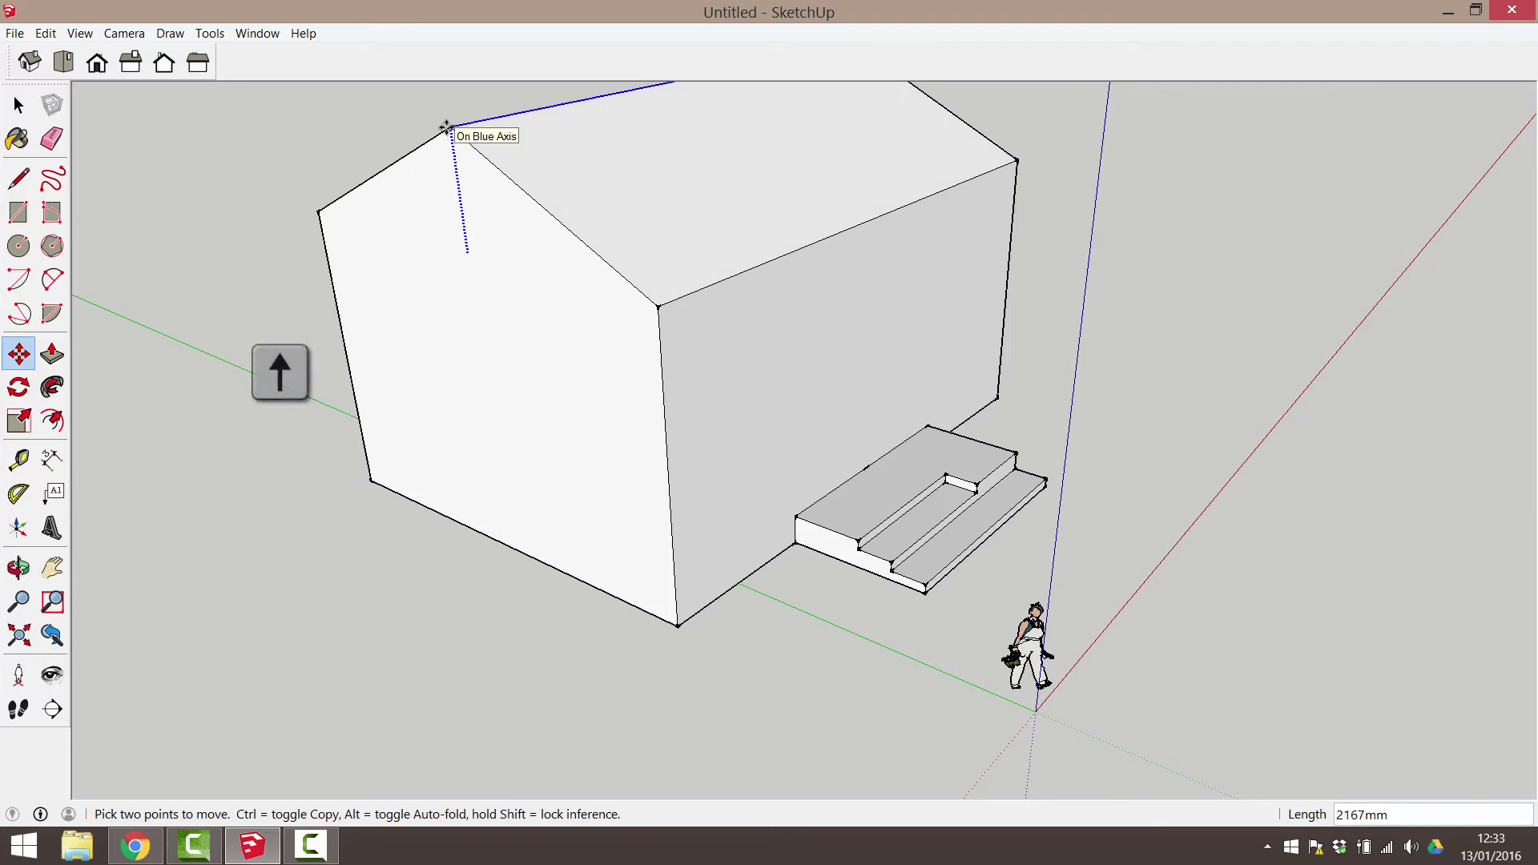
{"action": "type", "text": "2500"}
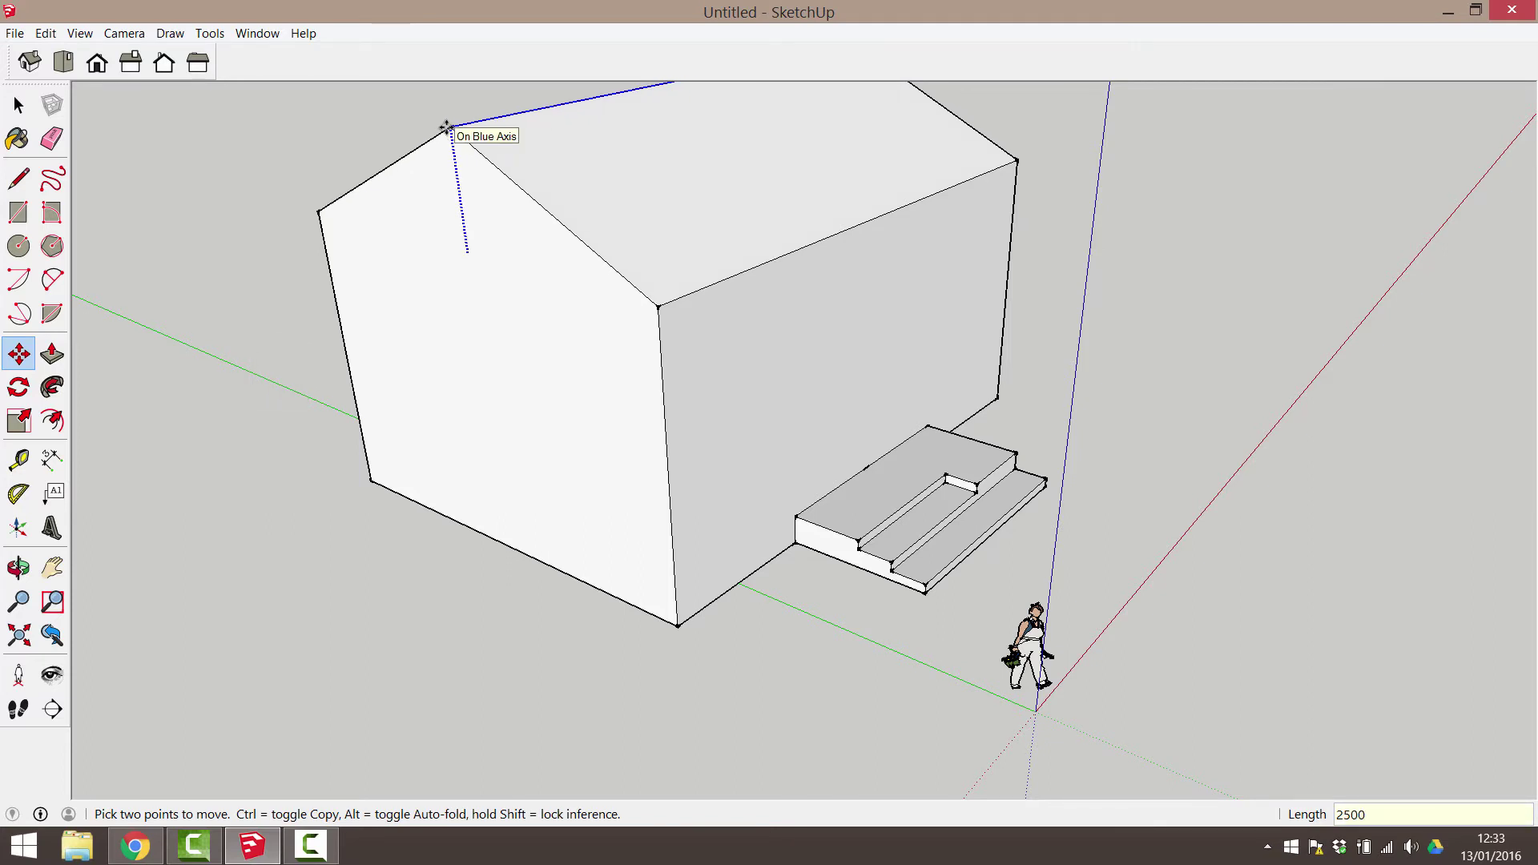
{"action": "key", "text": "Return"}
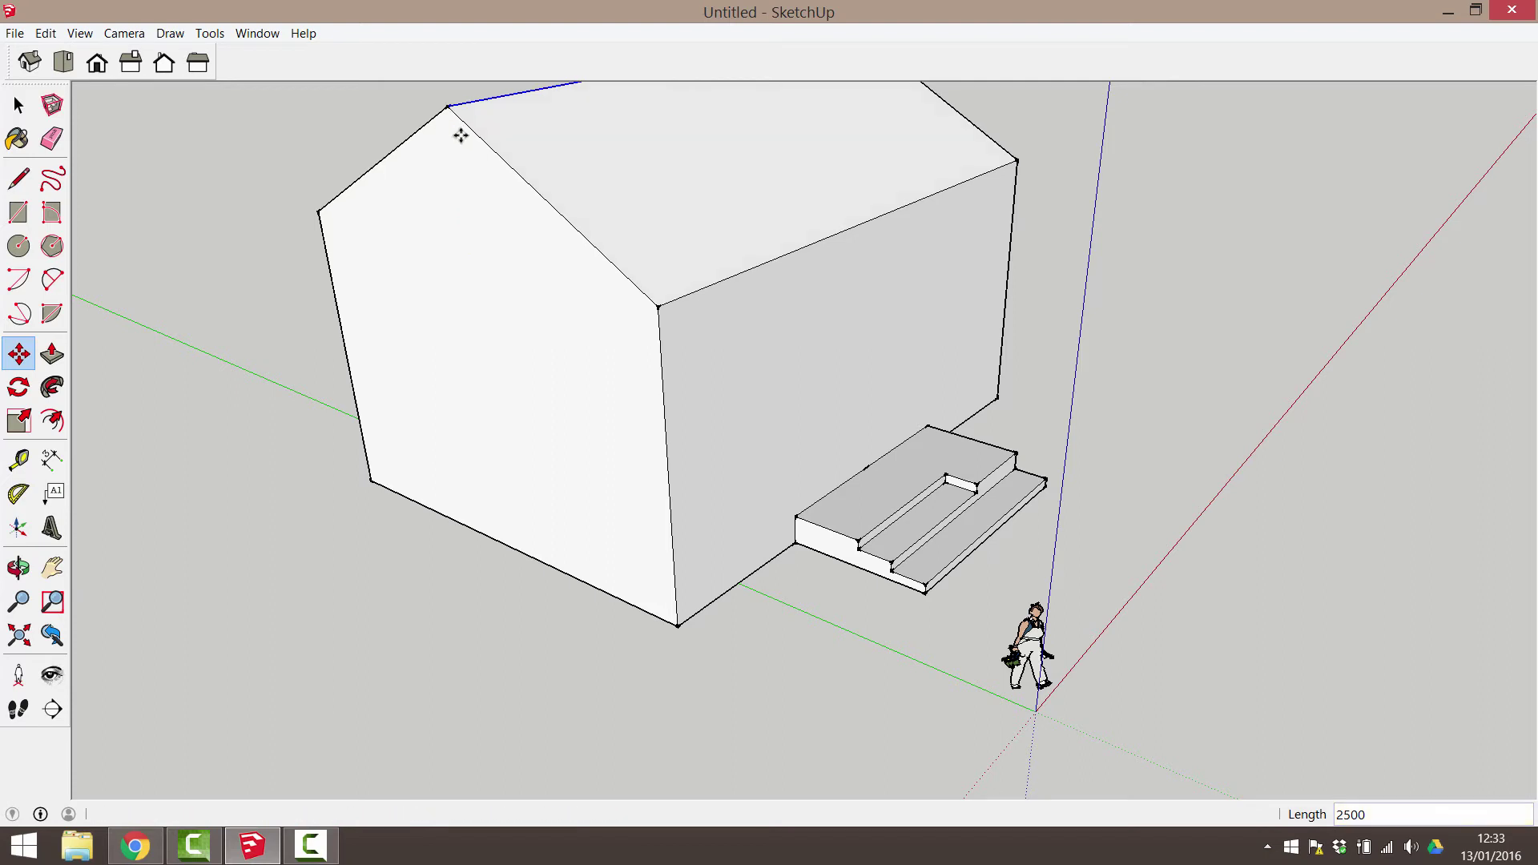
{"action": "key", "text": "o"}
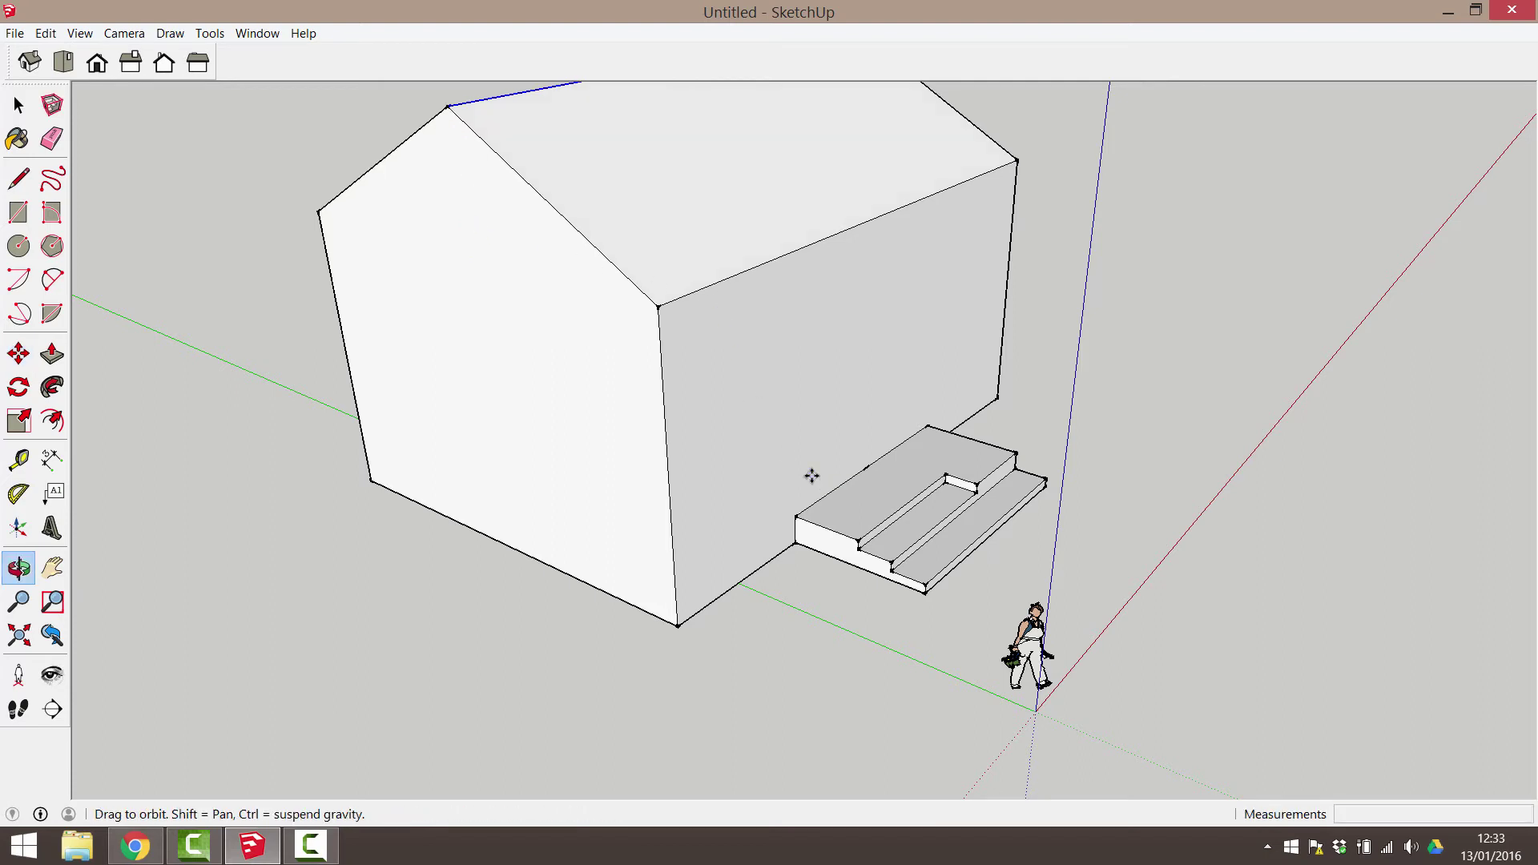
{"action": "left_click_drag", "start_coordinate": [811, 475], "coordinate": [668, 349]}
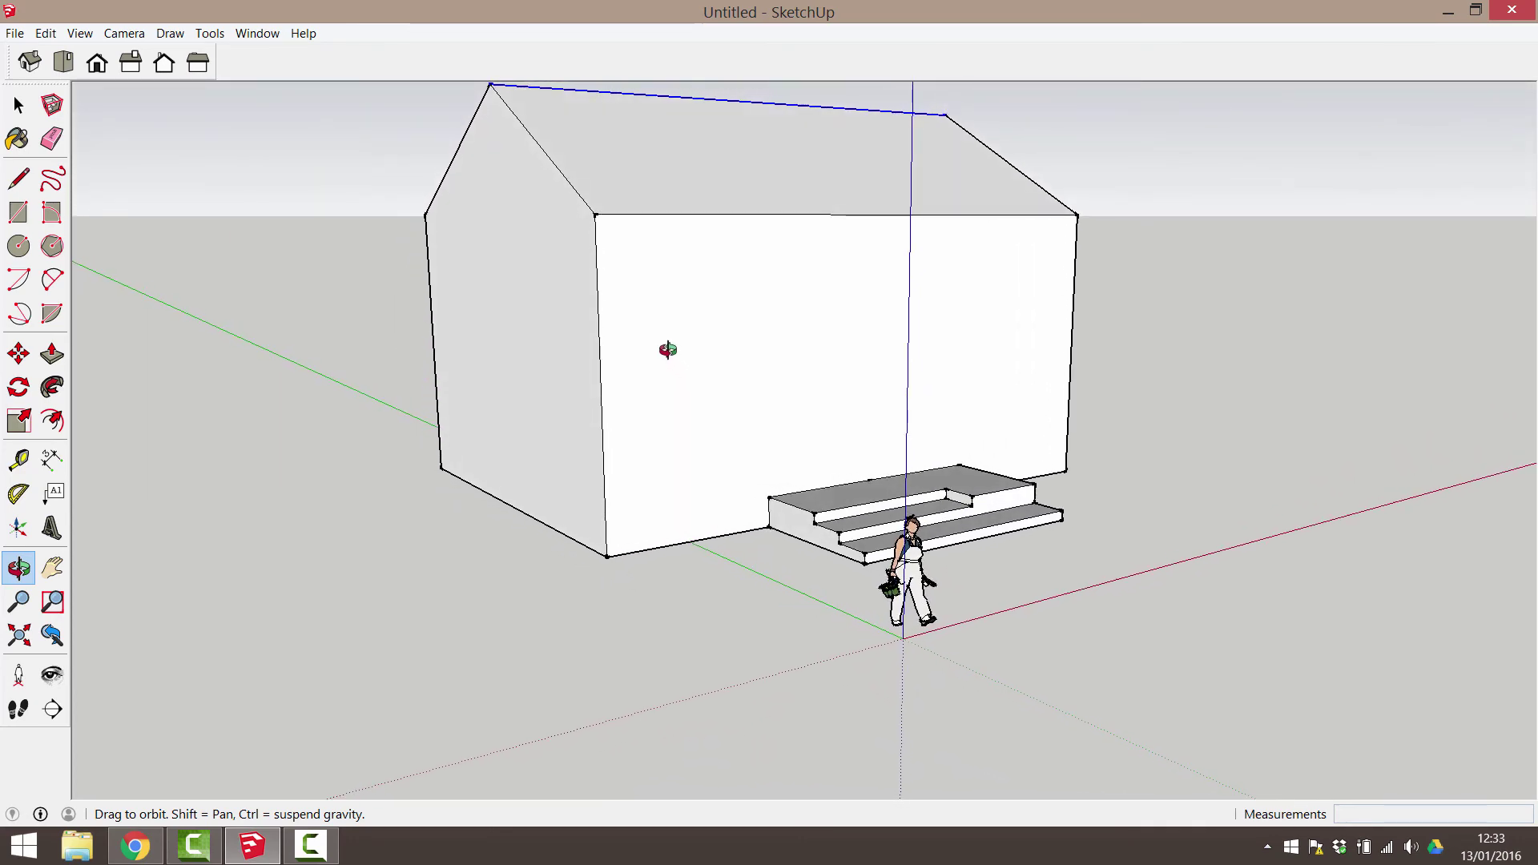